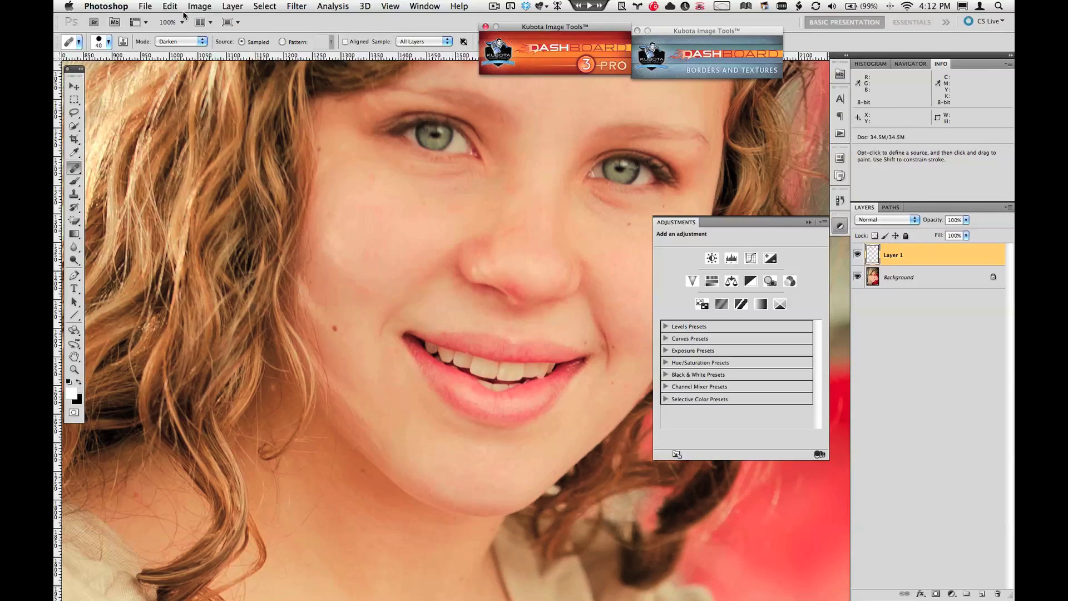
# Set the Healing Brush to Normal mode with 100% hardness
pyautogui.click(179, 43)
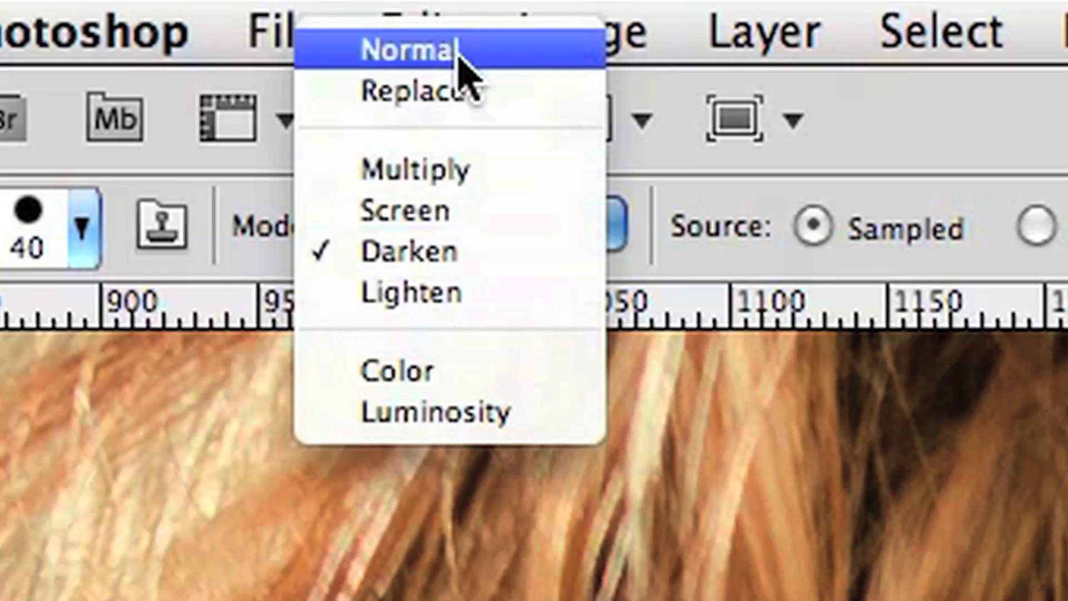
pyautogui.click(456, 53)
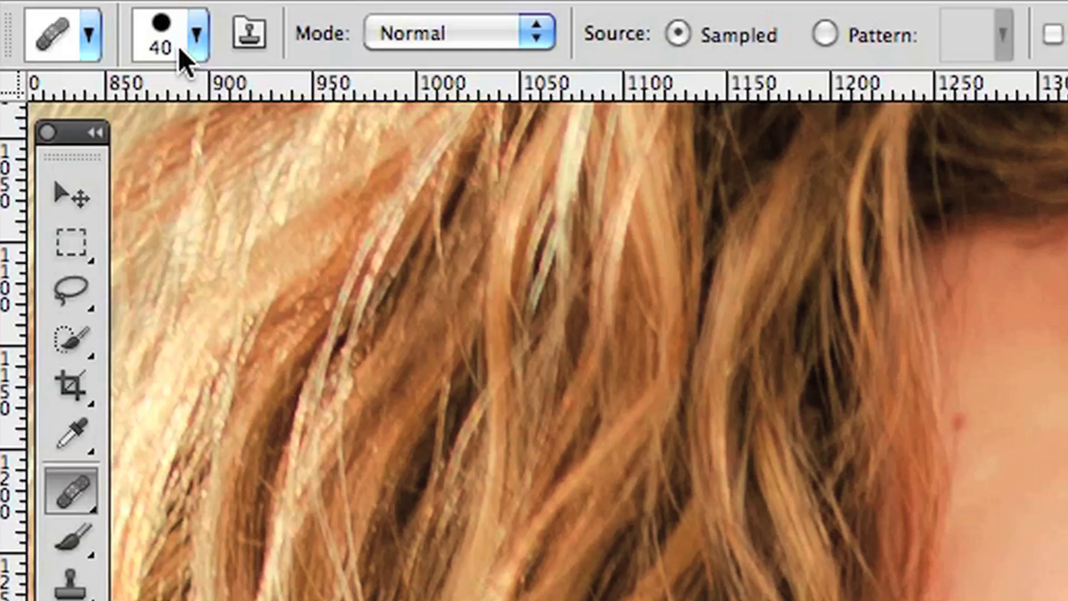
pyautogui.click(175, 45)
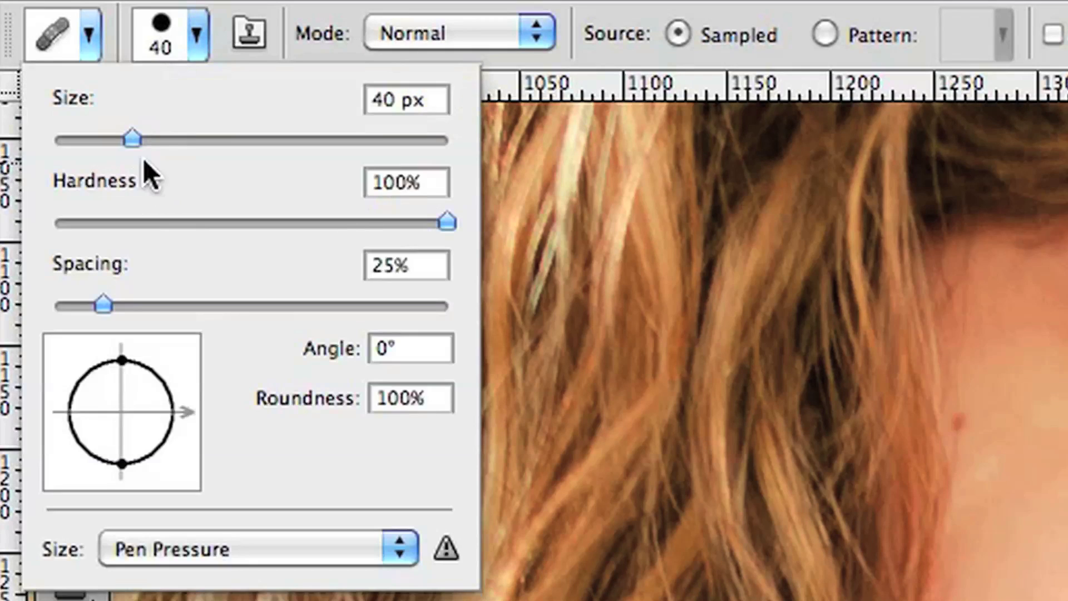
pyautogui.click(448, 220)
pyautogui.moveTo(450, 221)
pyautogui.mouseDown()
pyautogui.moveTo(282, 221)
pyautogui.moveTo(467, 221)
pyautogui.mouseUp()
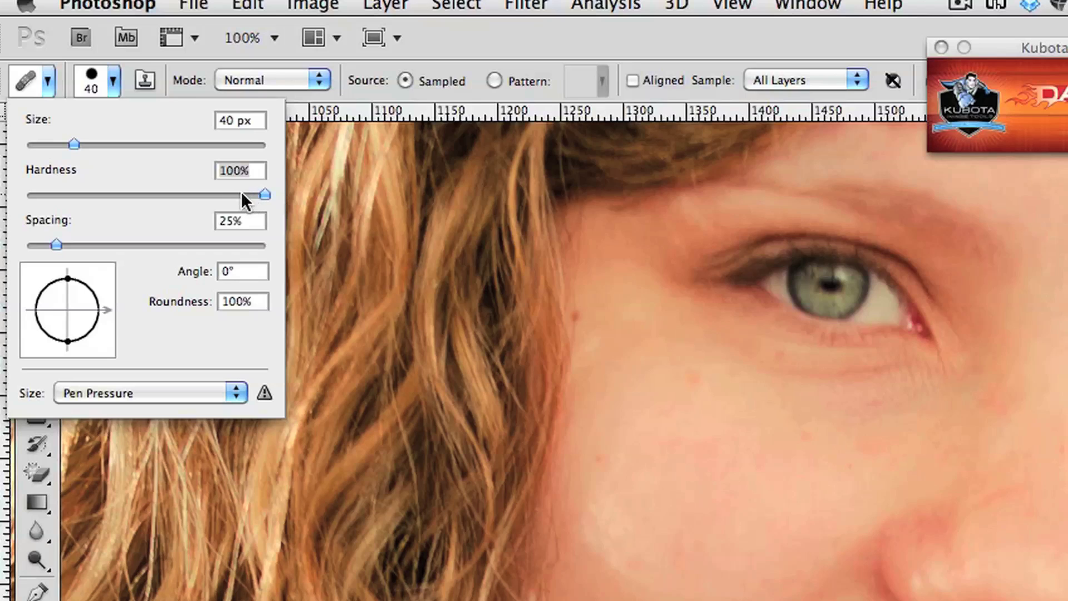
pyautogui.moveTo(233, 192); pyautogui.dragTo(35, 194)
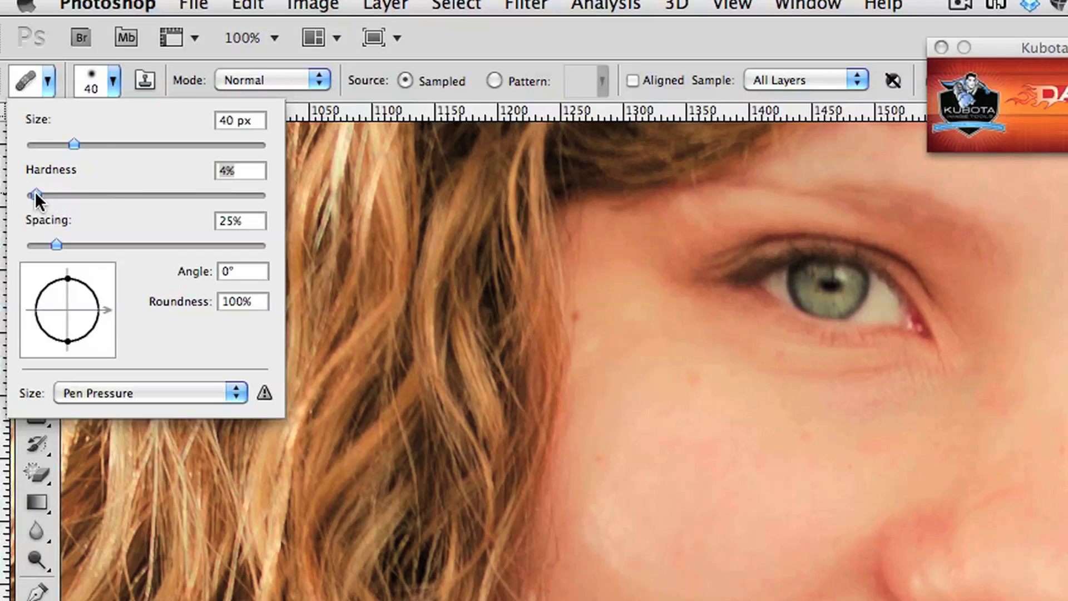
pyautogui.moveTo(35, 193); pyautogui.dragTo(121, 195)
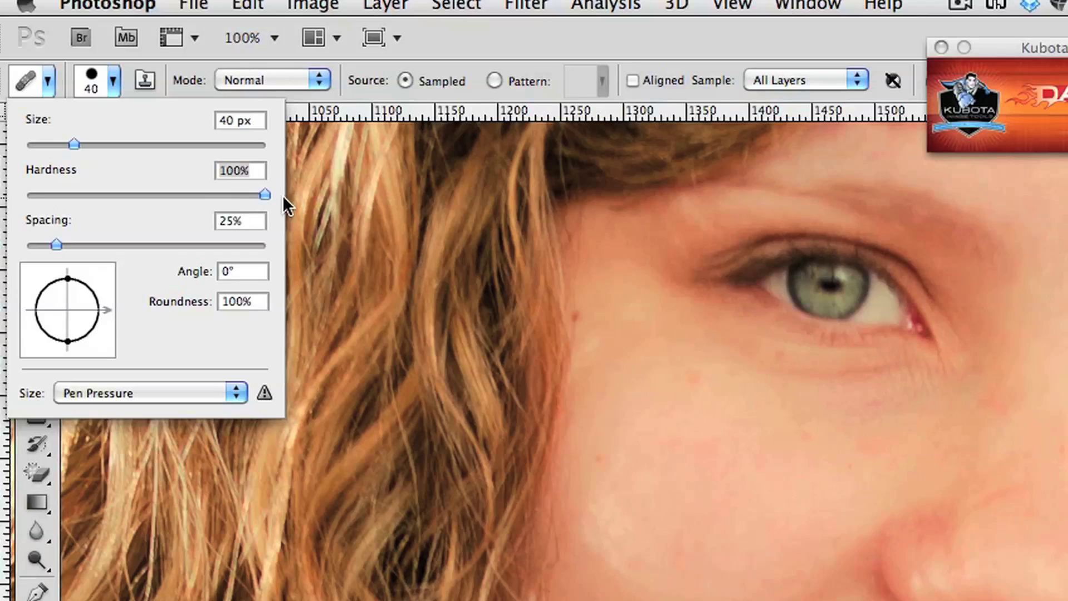
pyautogui.click(94, 85)
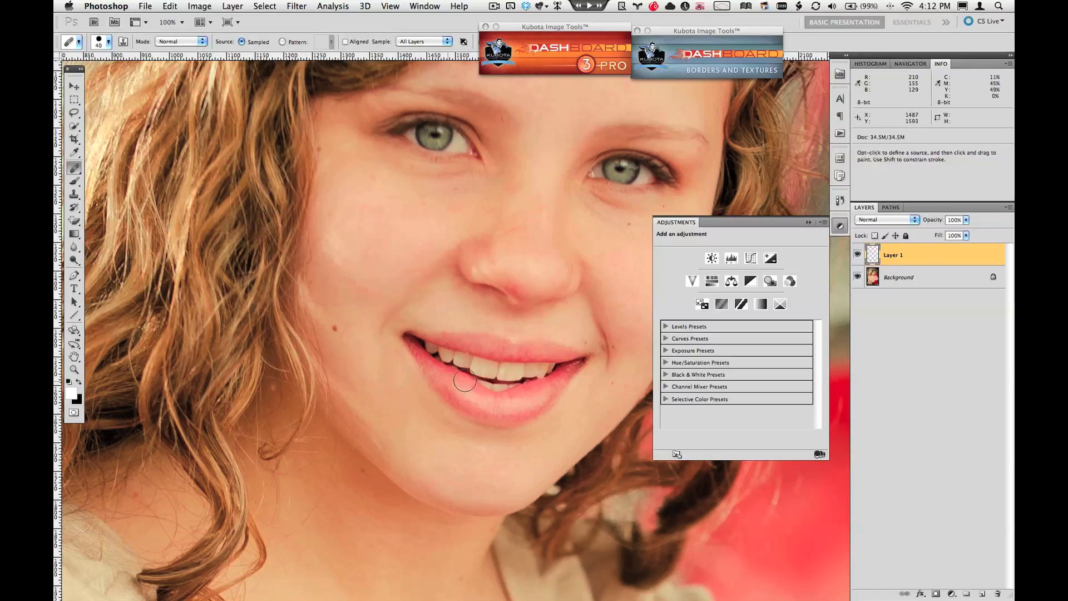
# Reduce the Healing Brush size to 30 and retouch the nose using skin sampled at its side
pyautogui.press('[')
pyautogui.scroll(1, 491, 285)
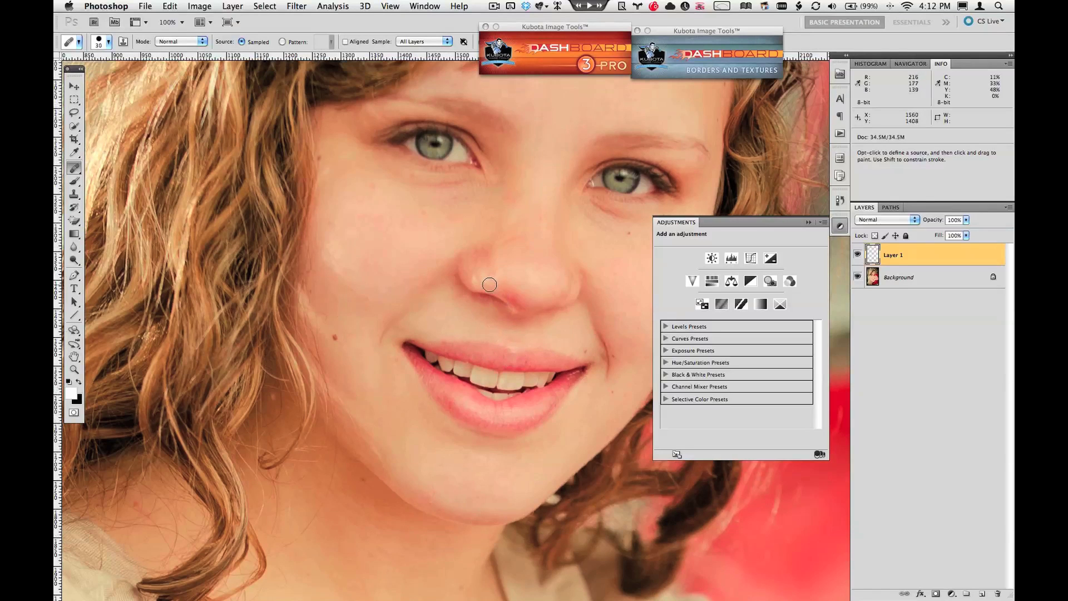
pyautogui.keyDown('alt'); pyautogui.click(467, 266); pyautogui.keyUp('alt')
pyautogui.moveTo(470, 270); pyautogui.dragTo(534, 305)
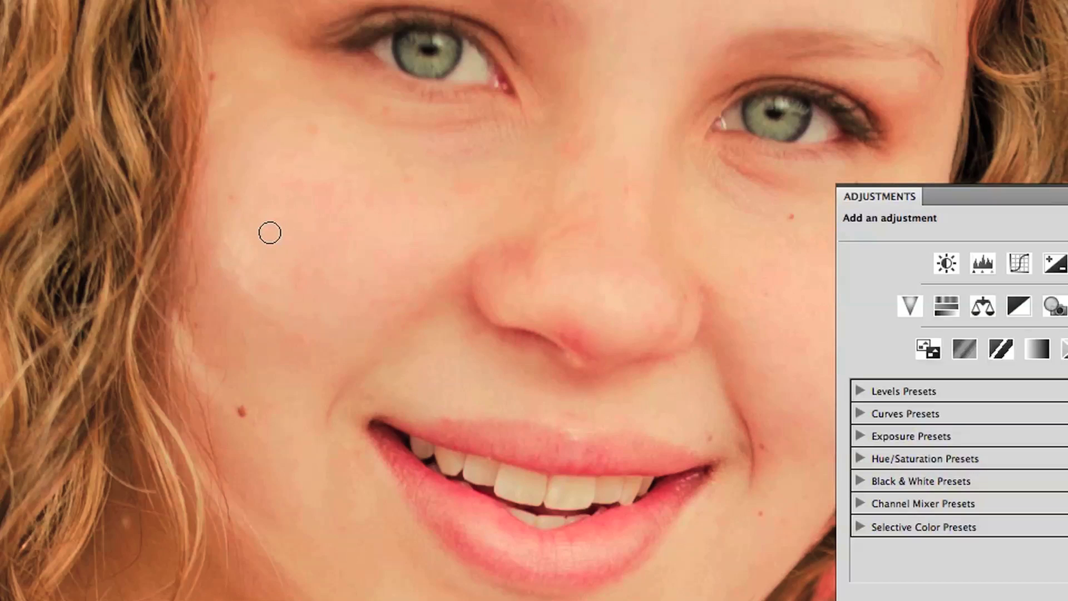
# Enlarge the Healing Brush and heal the shiny and blotchy patches on the subject's right cheek from clean sampled skin
pyautogui.scroll(-1, 271, 232)
pyautogui.press(']')
pyautogui.press(']')
pyautogui.press(']')
pyautogui.press(']')
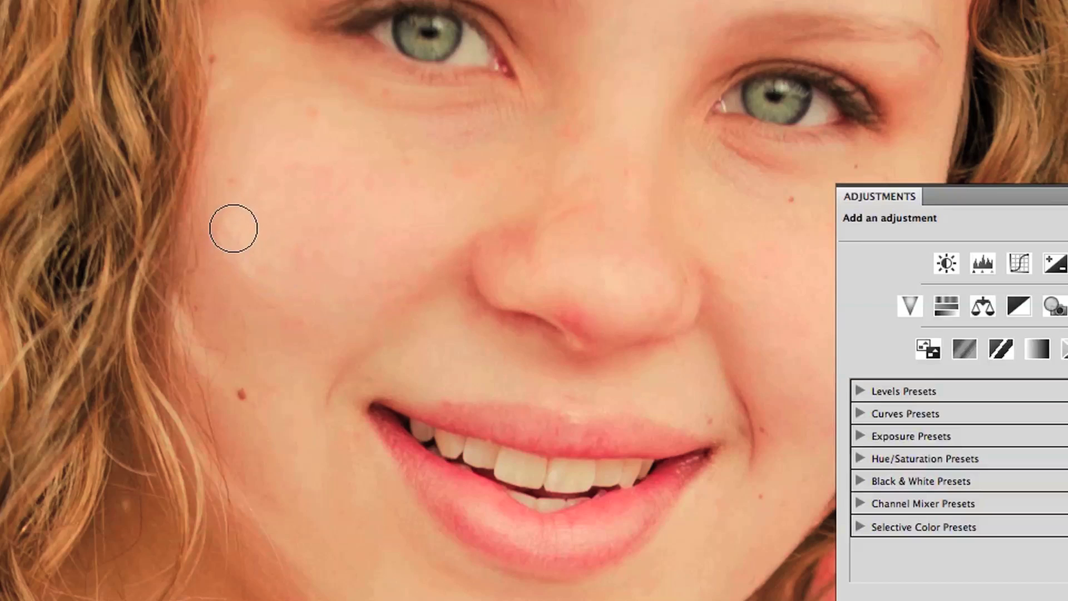
pyautogui.keyDown('alt'); pyautogui.click(268, 169); pyautogui.keyUp('alt')
pyautogui.moveTo(241, 234)
pyautogui.mouseDown()
pyautogui.moveTo(233, 229)
pyautogui.moveTo(265, 269)
pyautogui.mouseUp()
pyautogui.press('super+z')
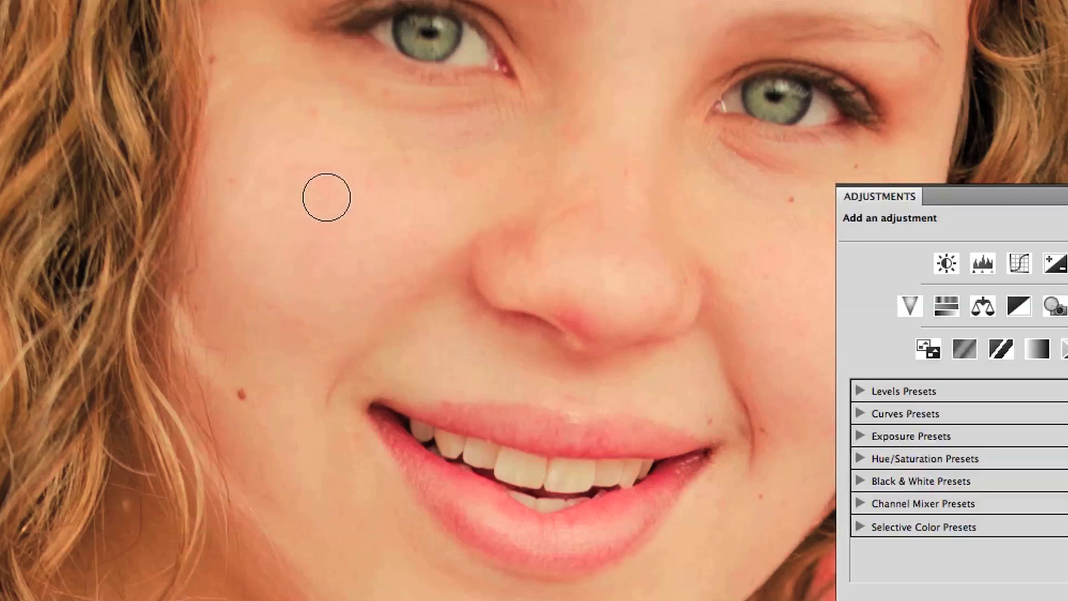
pyautogui.moveTo(248, 188); pyautogui.dragTo(319, 236)
pyautogui.keyDown('alt'); pyautogui.click(326, 282); pyautogui.keyUp('alt')
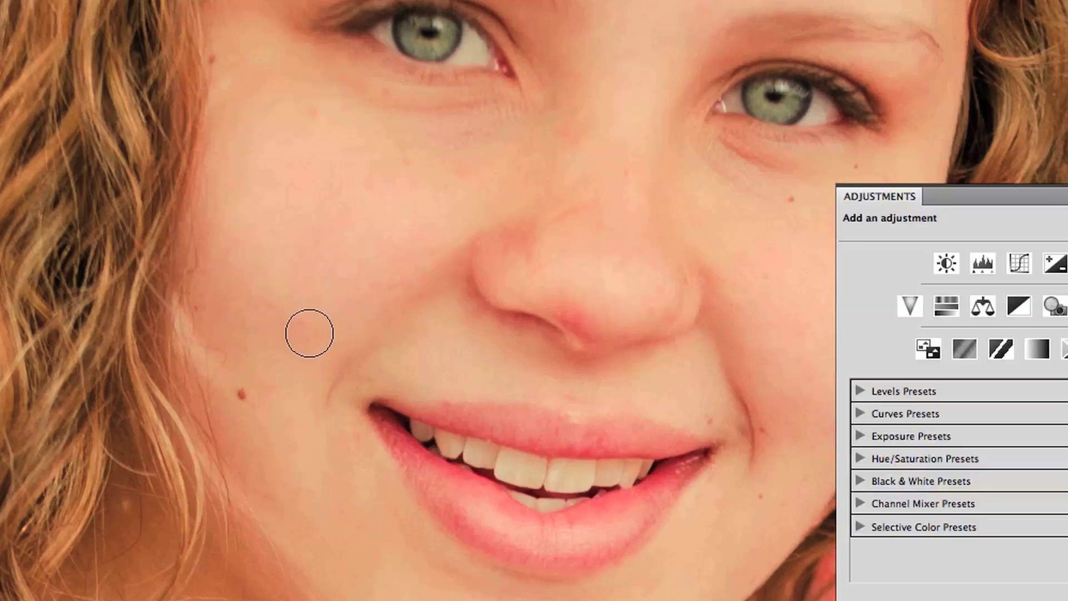
pyautogui.moveTo(307, 331); pyautogui.dragTo(301, 327)
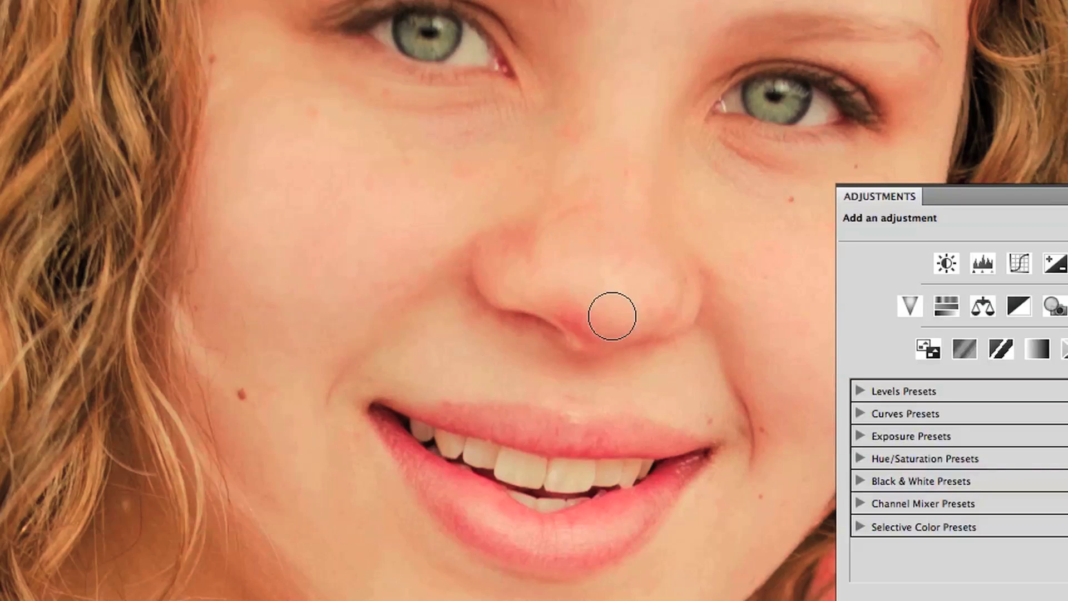
# Shrink the Healing Brush to 15 and heal the red spot on the tip of the nose with nearby skin
pyautogui.press('[')
pyautogui.press('[')
pyautogui.press('[')
pyautogui.press('[')
pyautogui.keyDown('alt'); pyautogui.click(605, 327); pyautogui.keyUp('alt')
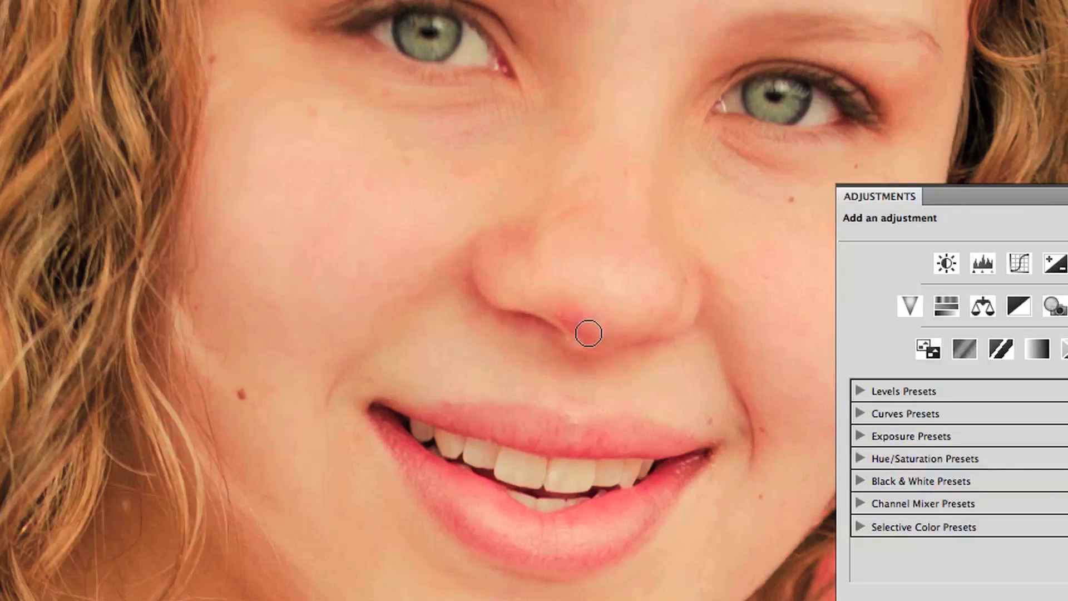
pyautogui.click(586, 326)
pyautogui.moveTo(586, 327); pyautogui.dragTo(572, 314)
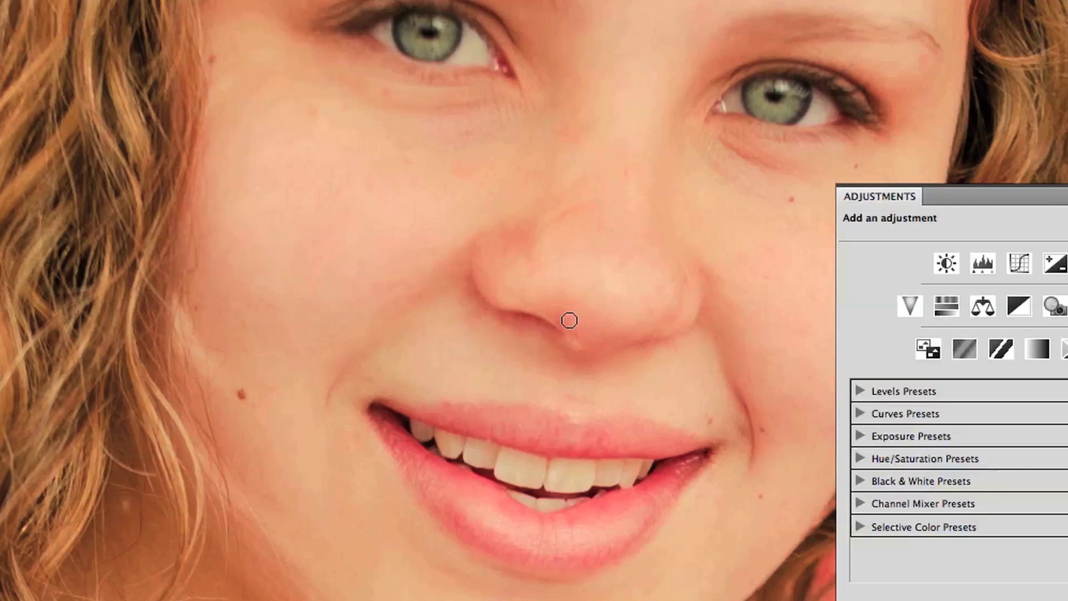
pyautogui.moveTo(565, 319); pyautogui.dragTo(561, 316)
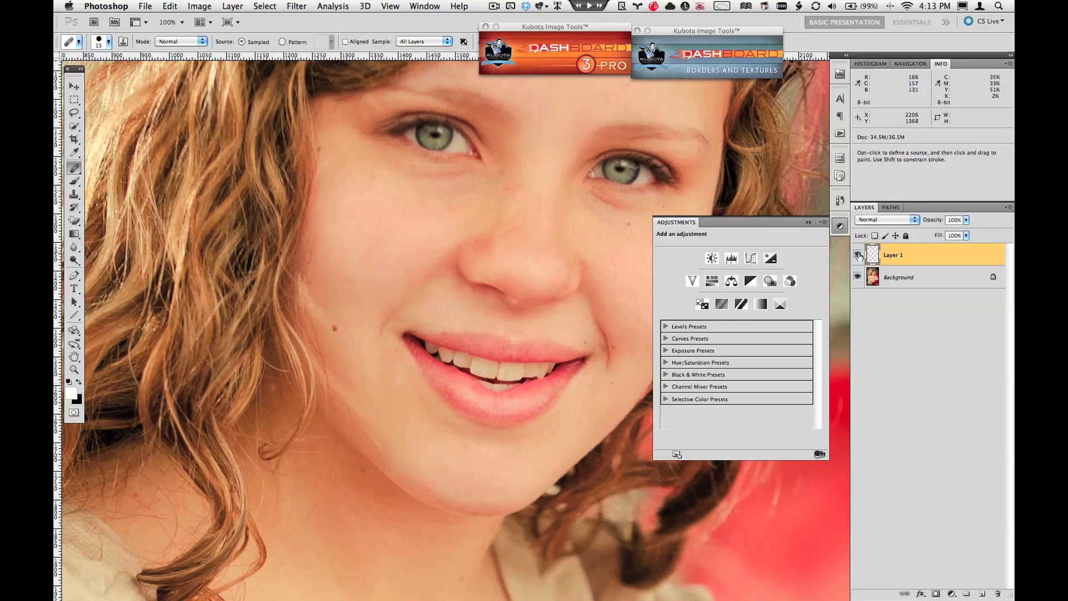
# Toggle the visibility of Layer 1 to compare the retouching, and delete that layer
pyautogui.click(858, 255)
pyautogui.click(858, 255)
pyautogui.press('Delete')
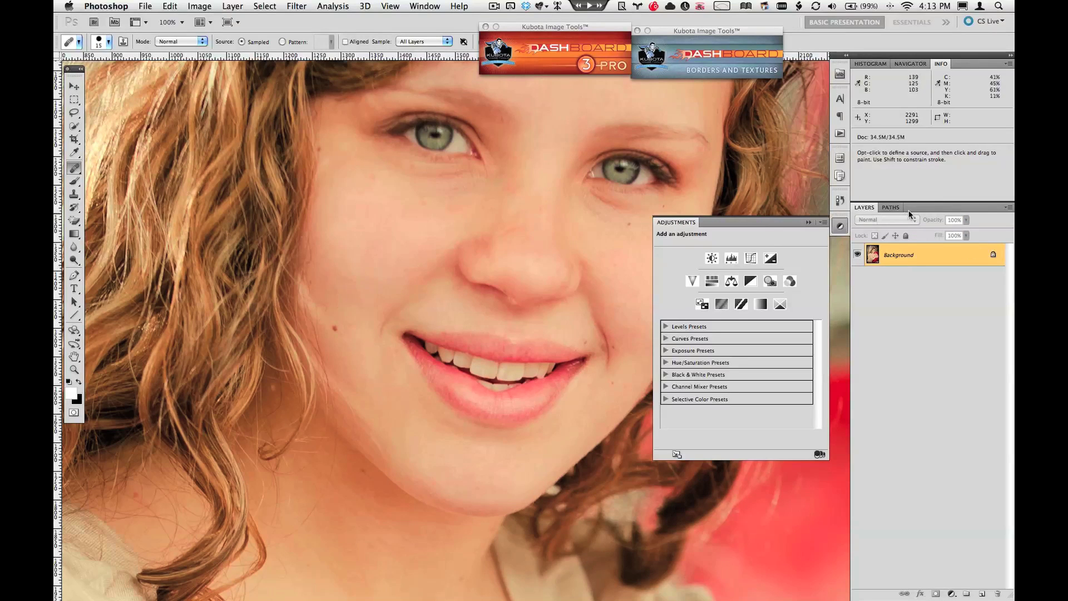
# Add a new blank layer above the Background and collapse the Adjustments panel
pyautogui.rightClick(912, 255)
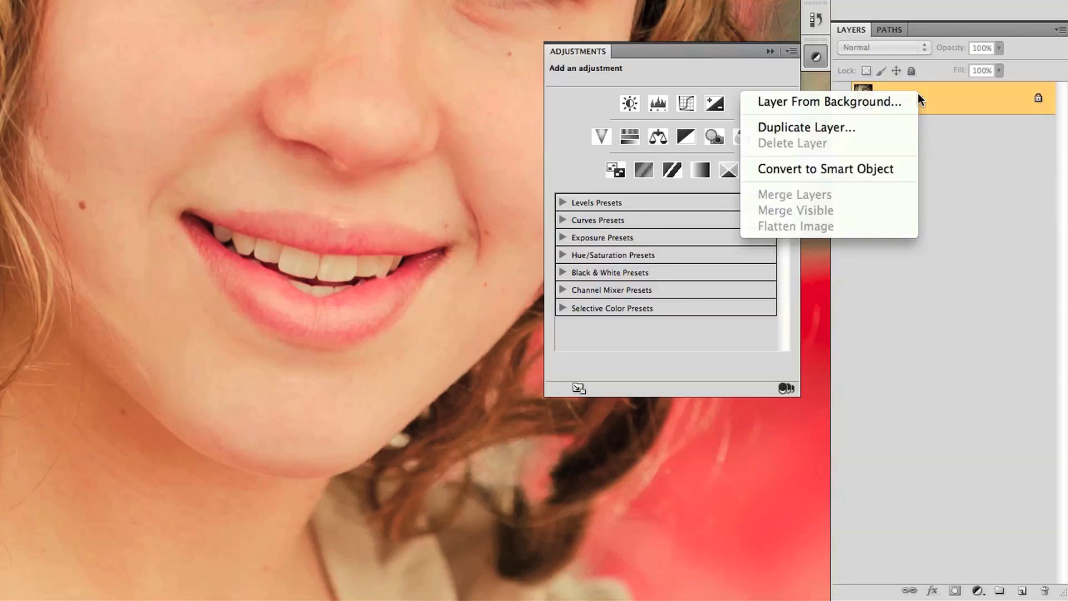
pyautogui.click(1003, 201)
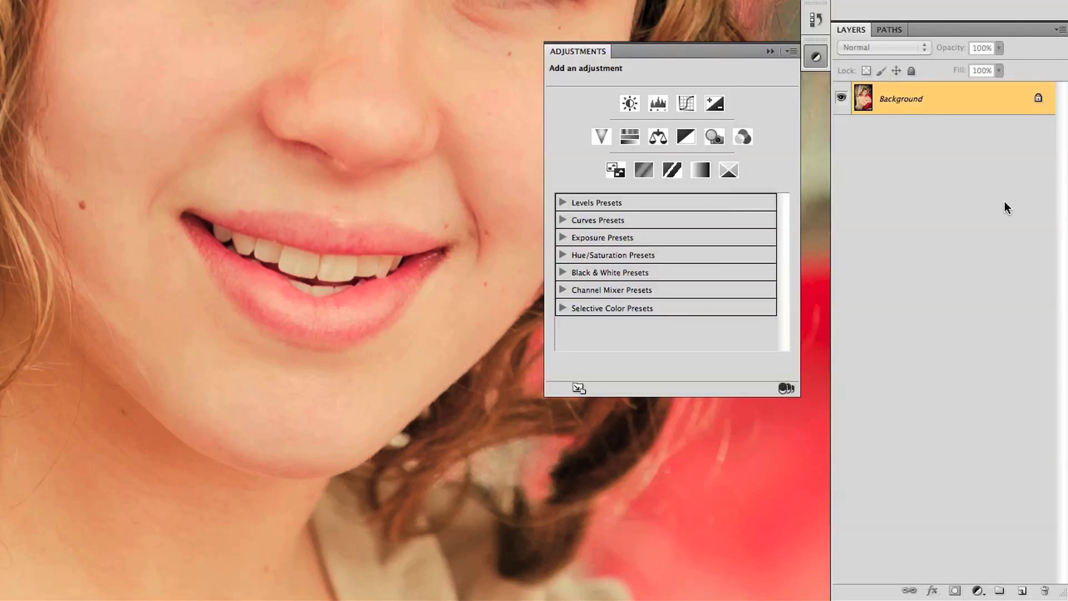
pyautogui.click(1022, 591)
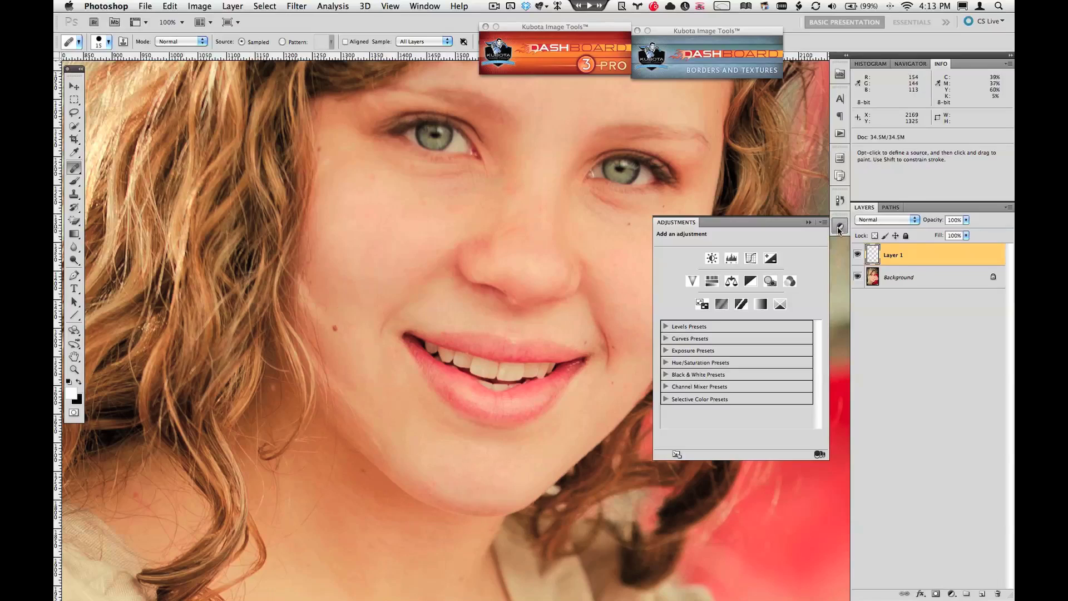
pyautogui.click(839, 228)
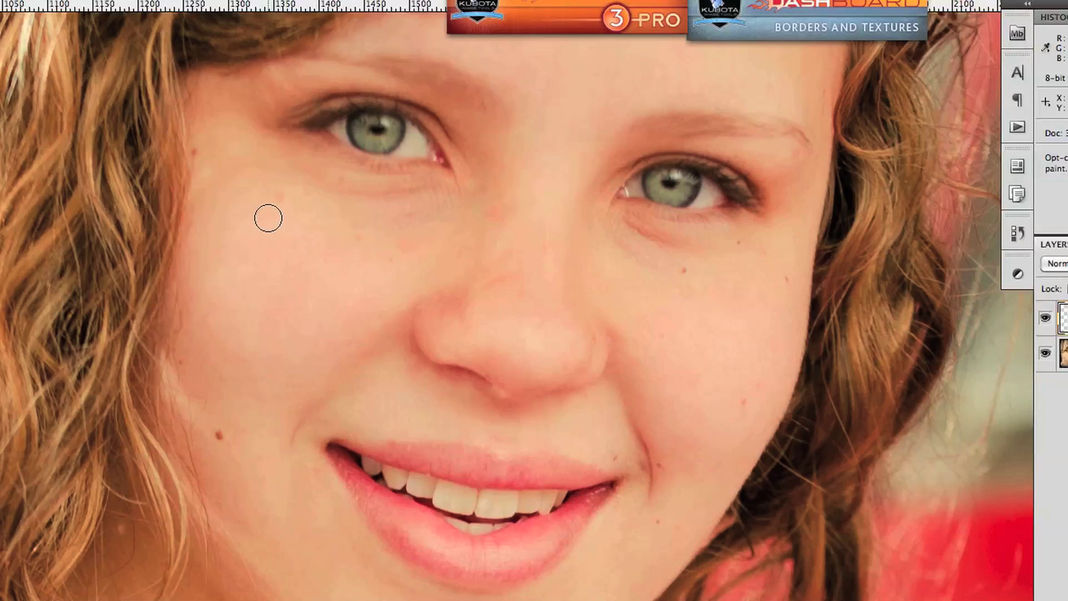
# Heal the creases under the subject's right eye on the blank layer, using clean skin sampled from the cheek
pyautogui.press('alt')
pyautogui.keyDown('alt'); pyautogui.click(252, 211); pyautogui.keyUp('alt')
pyautogui.press('alt')
pyautogui.keyDown('alt'); pyautogui.click(251, 209); pyautogui.keyUp('alt')
pyautogui.moveTo(305, 170)
pyautogui.mouseDown()
pyautogui.moveTo(350, 195)
pyautogui.moveTo(462, 197)
pyautogui.mouseUp()
pyautogui.press('super+z')
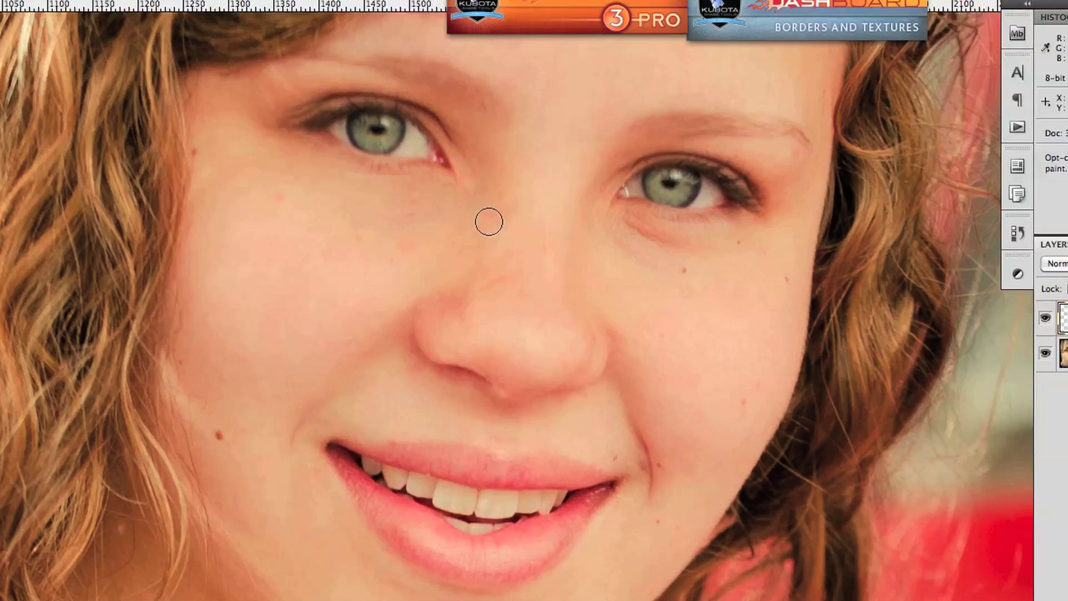
pyautogui.keyDown('alt'); pyautogui.click(351, 250); pyautogui.keyUp('alt')
pyautogui.moveTo(405, 227)
pyautogui.mouseDown()
pyautogui.moveTo(410, 203)
pyautogui.moveTo(395, 220)
pyautogui.mouseUp()
# Heal the lines under the subject's left eye with skin sampled from the cheek just below it
pyautogui.press('alt')
pyautogui.keyDown('alt'); pyautogui.click(617, 269); pyautogui.keyUp('alt')
pyautogui.moveTo(607, 229); pyautogui.dragTo(662, 271)
pyautogui.press('alt')
pyautogui.keyDown('alt'); pyautogui.click(624, 272); pyautogui.keyUp('alt')
pyautogui.moveTo(631, 228); pyautogui.dragTo(741, 249)
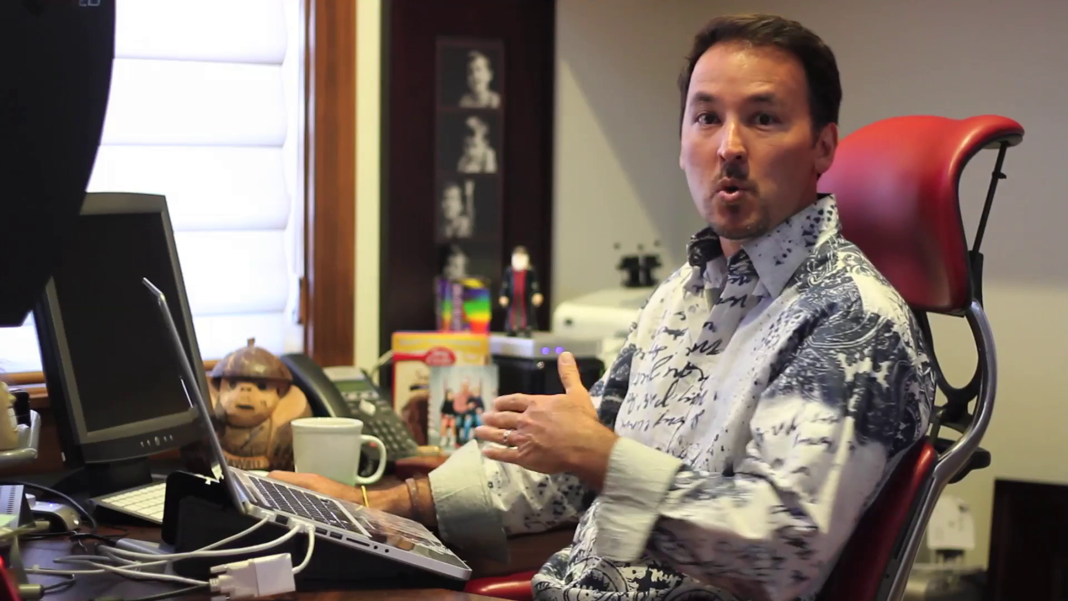
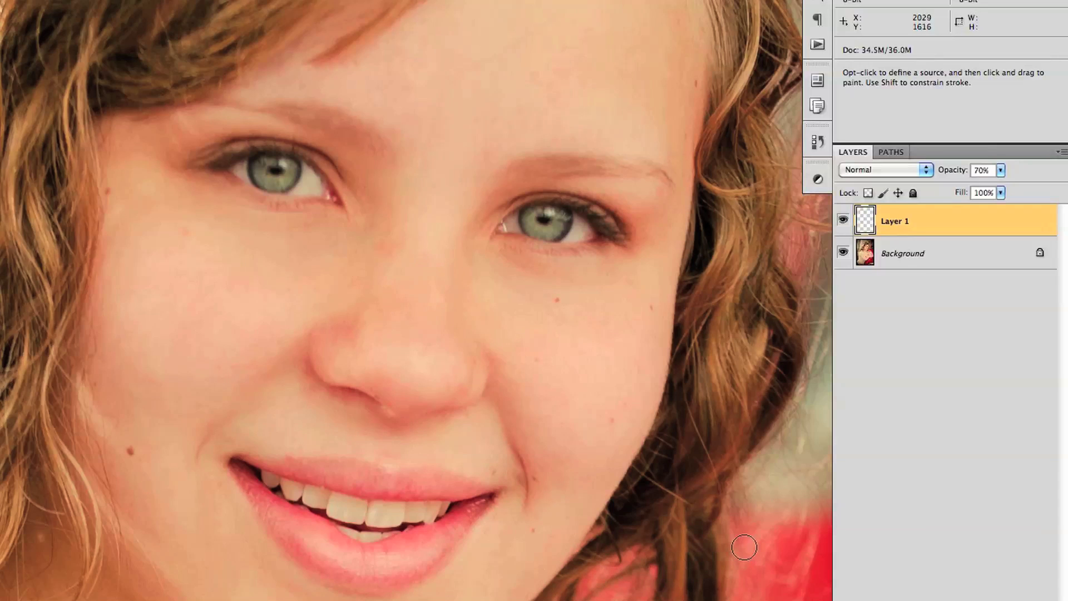
# Merge the retouching layer down into the Background
pyautogui.moveTo(489, 238); pyautogui.dragTo(435, 479)
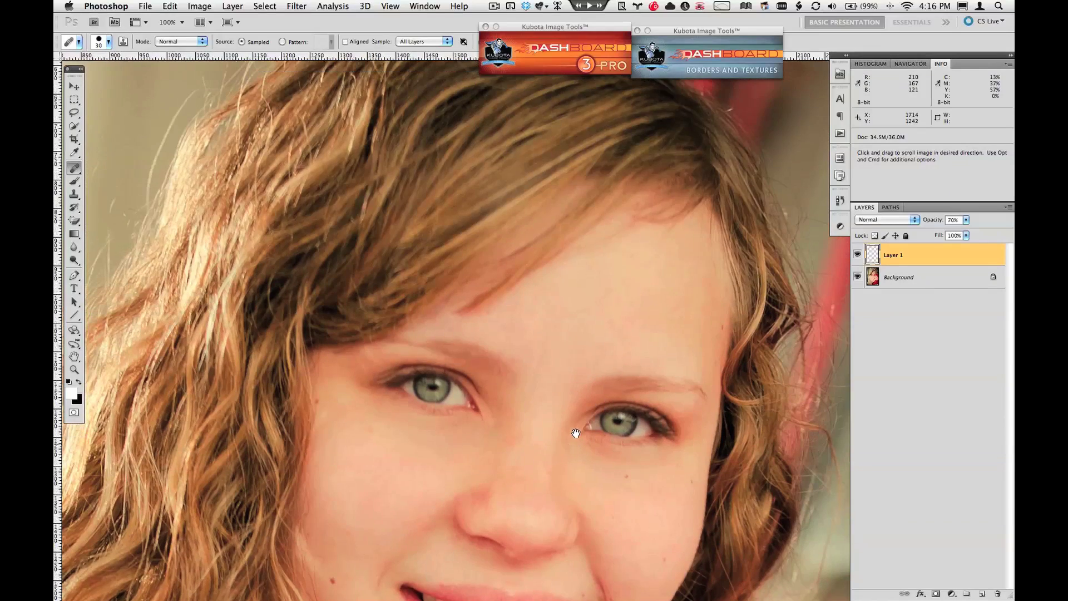
pyautogui.moveTo(575, 433); pyautogui.dragTo(588, 233)
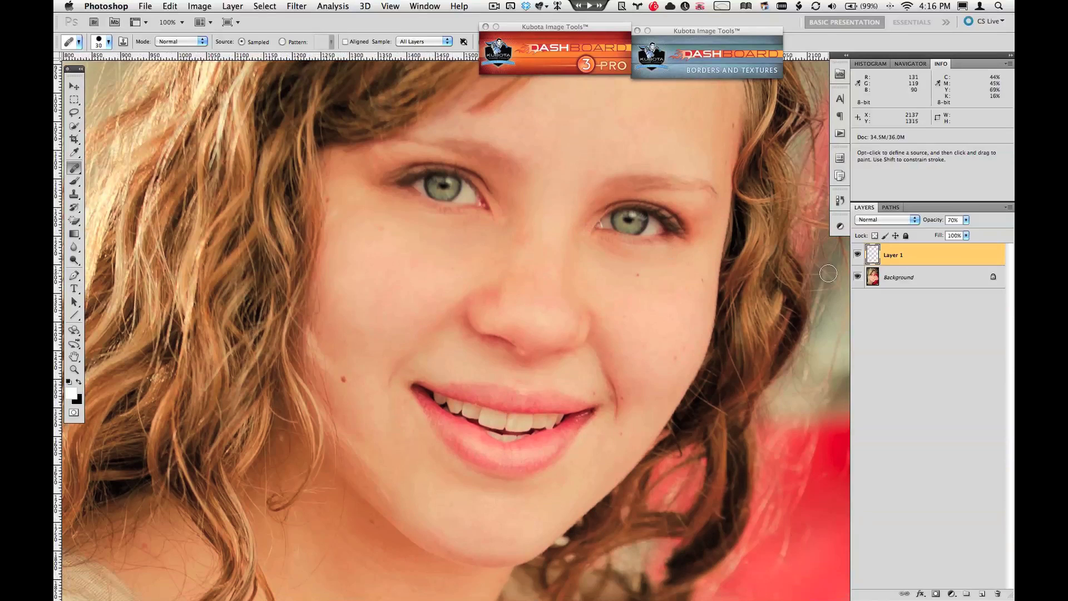
pyautogui.press('super+e')
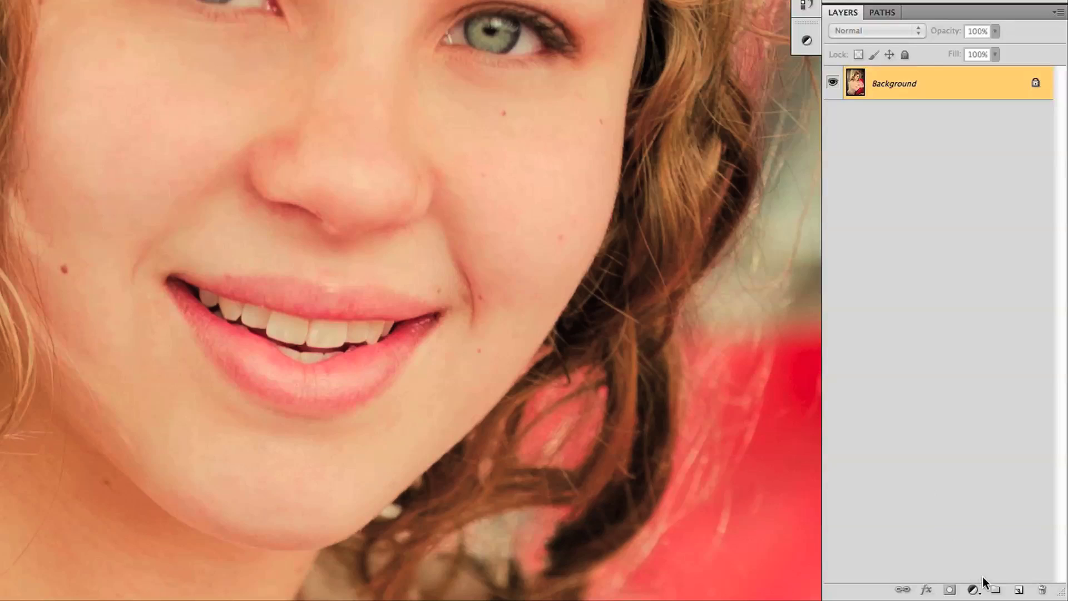
# Add a Curves adjustment layer above the Background and collapse its settings
pyautogui.click(973, 589)
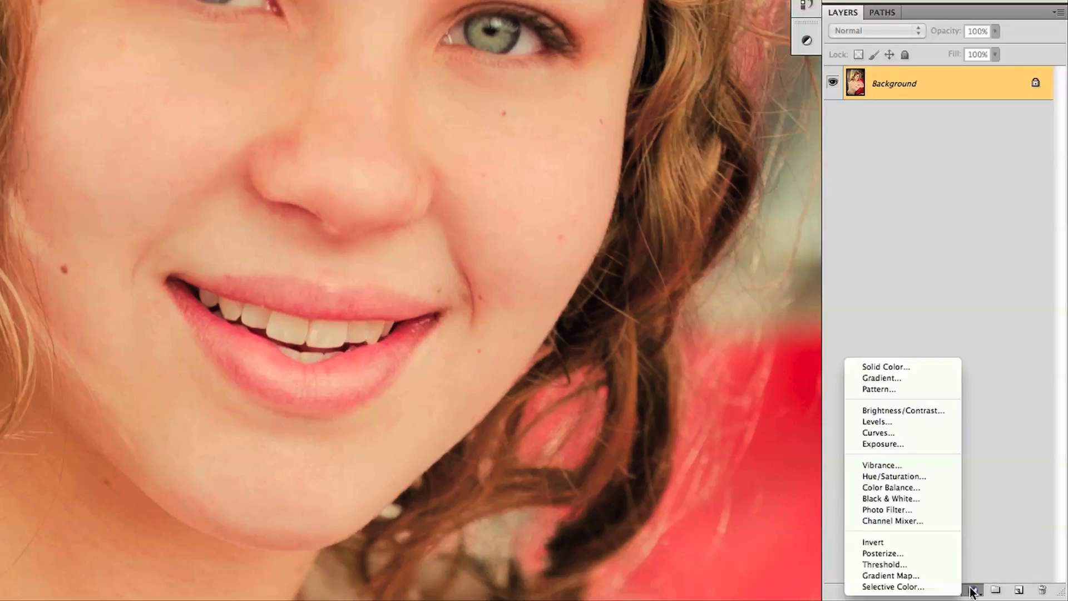
pyautogui.click(934, 432)
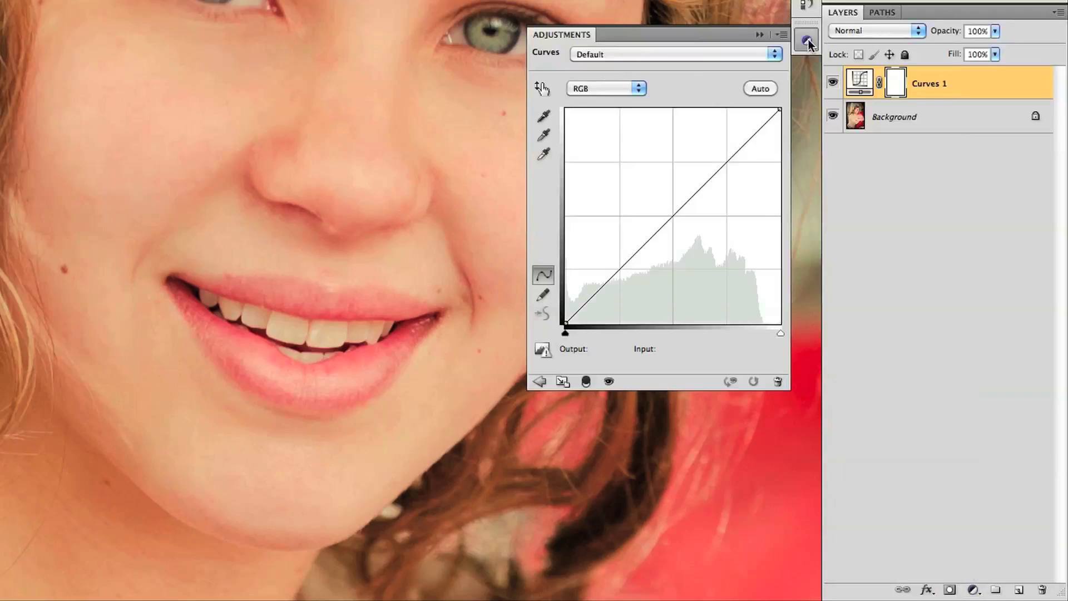
pyautogui.click(808, 44)
# Add a Levels adjustment layer in Multiply blend mode and invert its mask to black
pyautogui.click(973, 589)
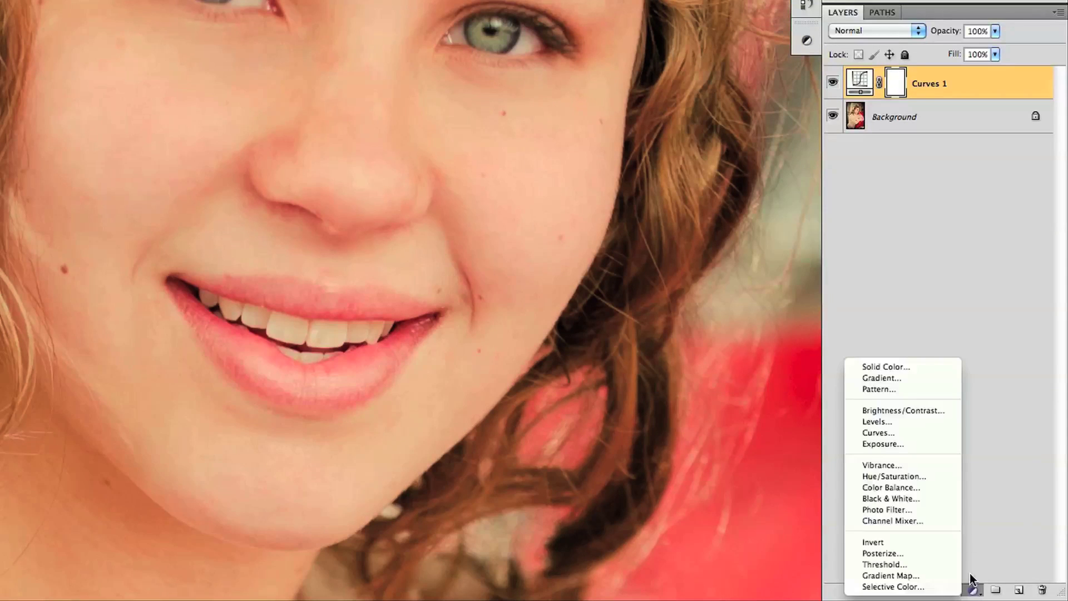
pyautogui.click(932, 421)
pyautogui.click(873, 30)
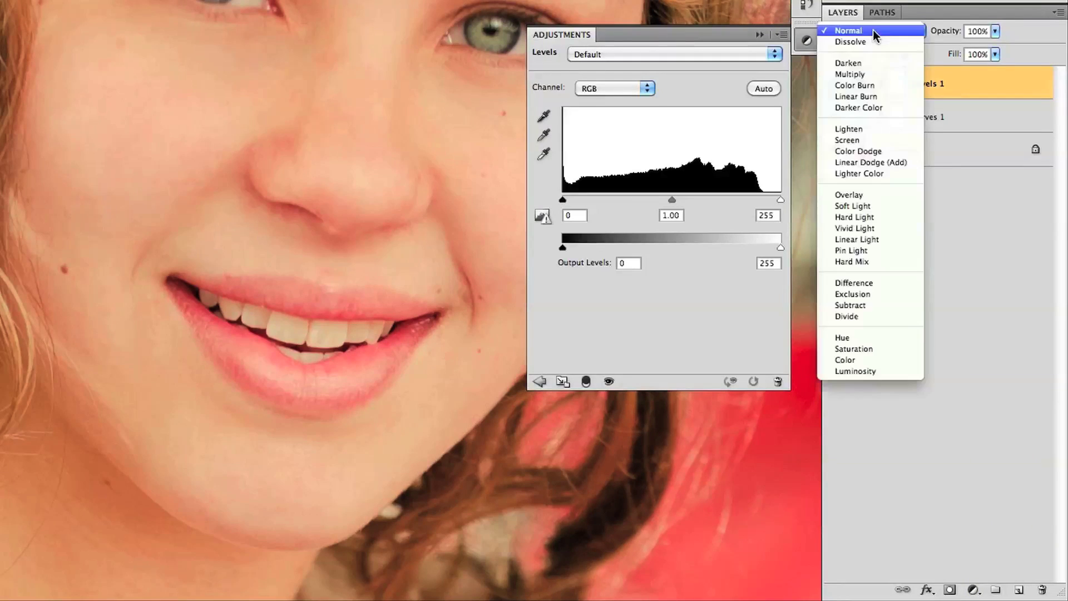
pyautogui.click(870, 74)
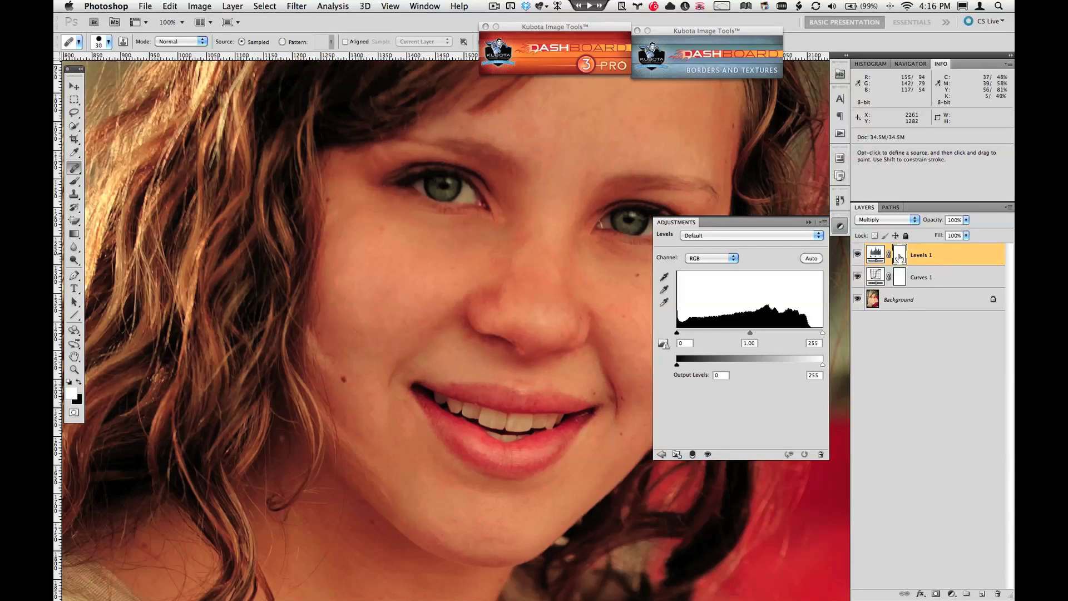
pyautogui.press('super+i')
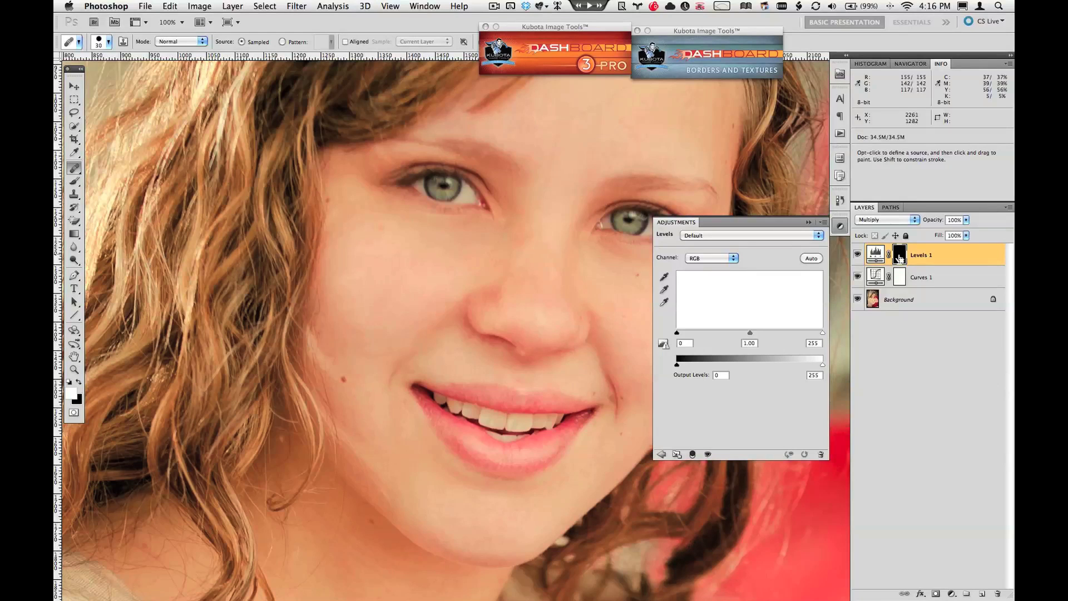
# Set the Levels layer's Blend If for This Layer to fade highlights out with a white split of 70 / 129
pyautogui.doubleClick(960, 255)
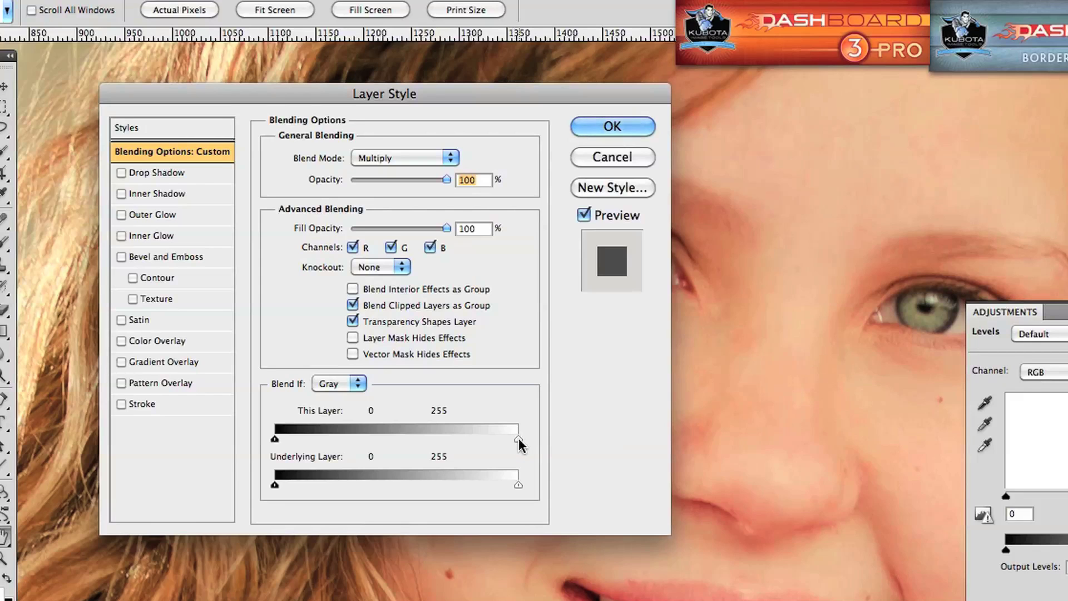
pyautogui.moveTo(518, 440); pyautogui.dragTo(398, 439)
pyautogui.press('alt')
pyautogui.moveTo(392, 439); pyautogui.dragTo(340, 441)
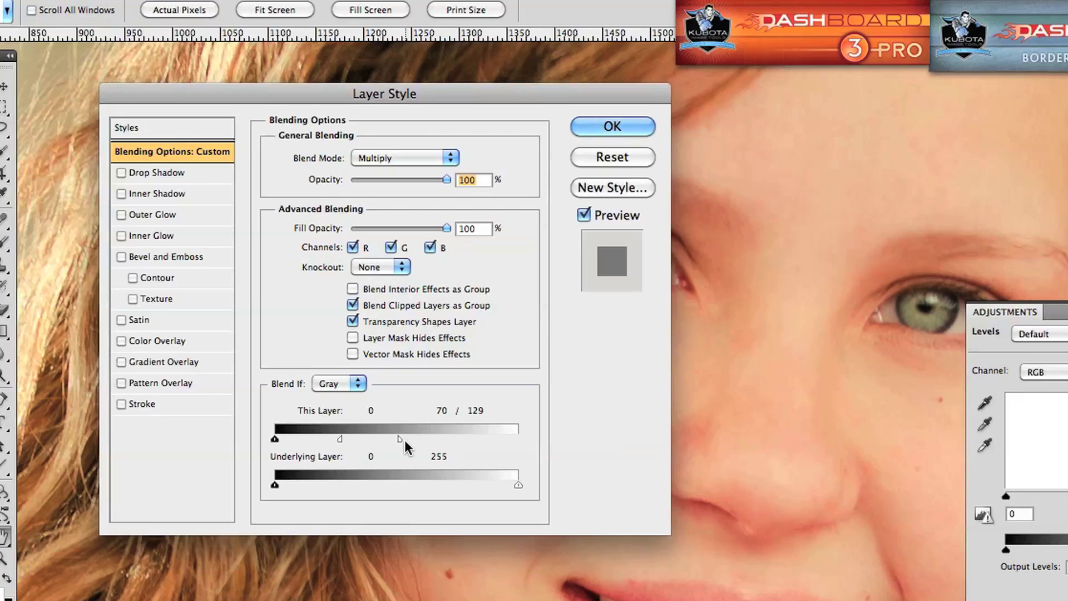
pyautogui.click(635, 123)
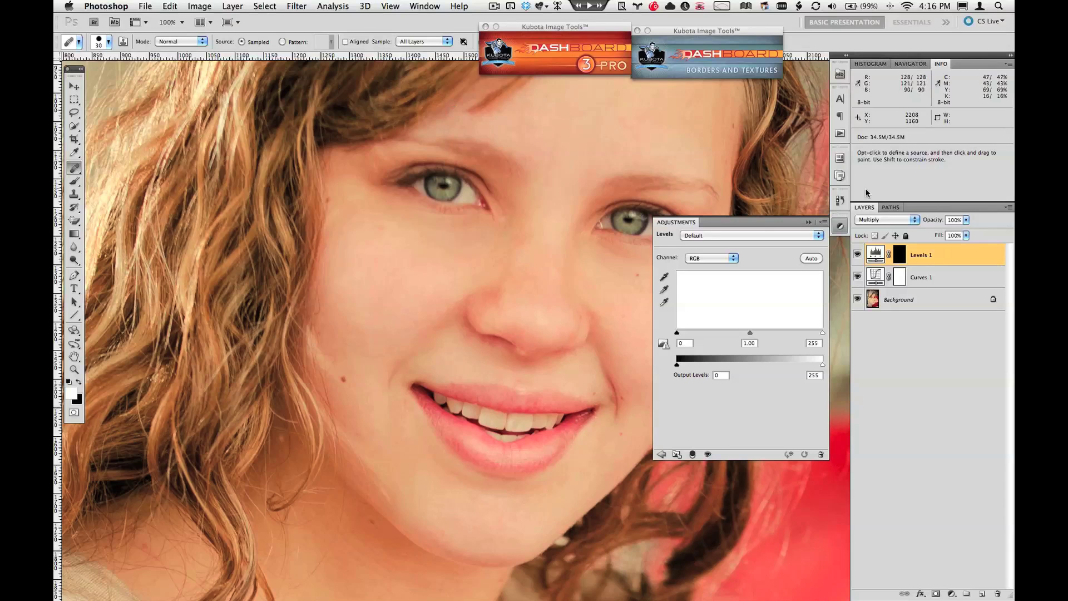
pyautogui.click(841, 227)
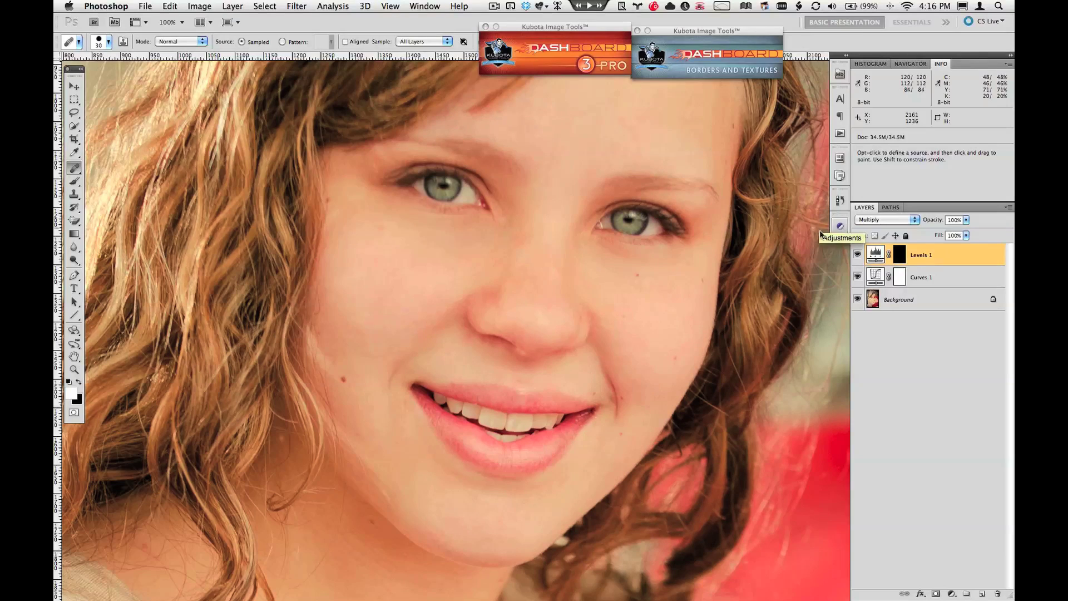
# Paint white on the Levels mask along the lashes of both eyes with a size 35 brush to darken them
pyautogui.press('b')
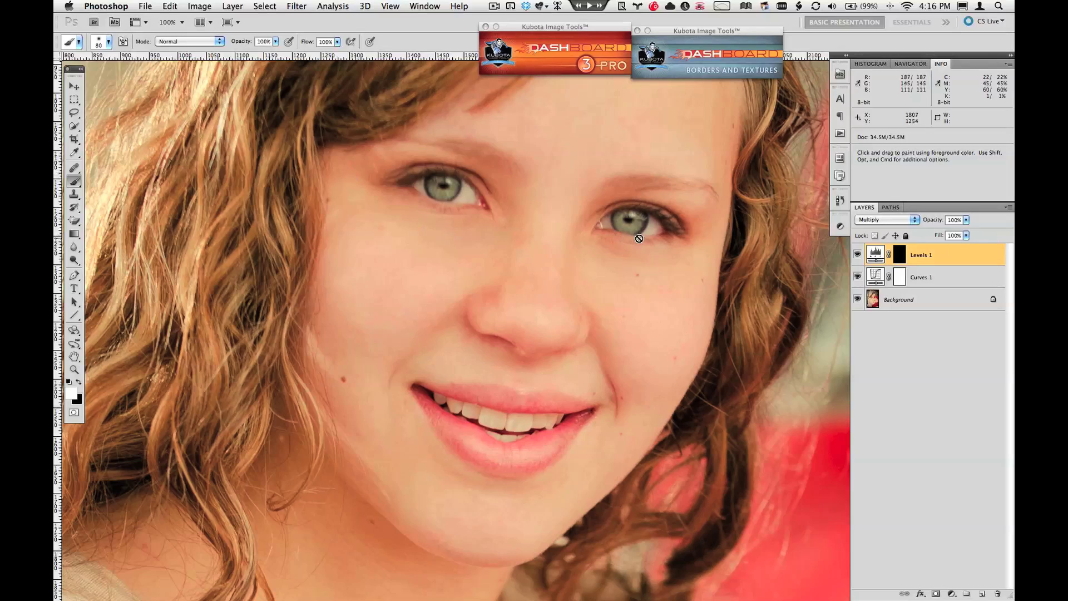
pyautogui.click(899, 256)
pyautogui.press('[')
pyautogui.press('[')
pyautogui.press('[')
pyautogui.moveTo(673, 230)
pyautogui.mouseDown()
pyautogui.moveTo(647, 212)
pyautogui.moveTo(607, 211)
pyautogui.mouseUp()
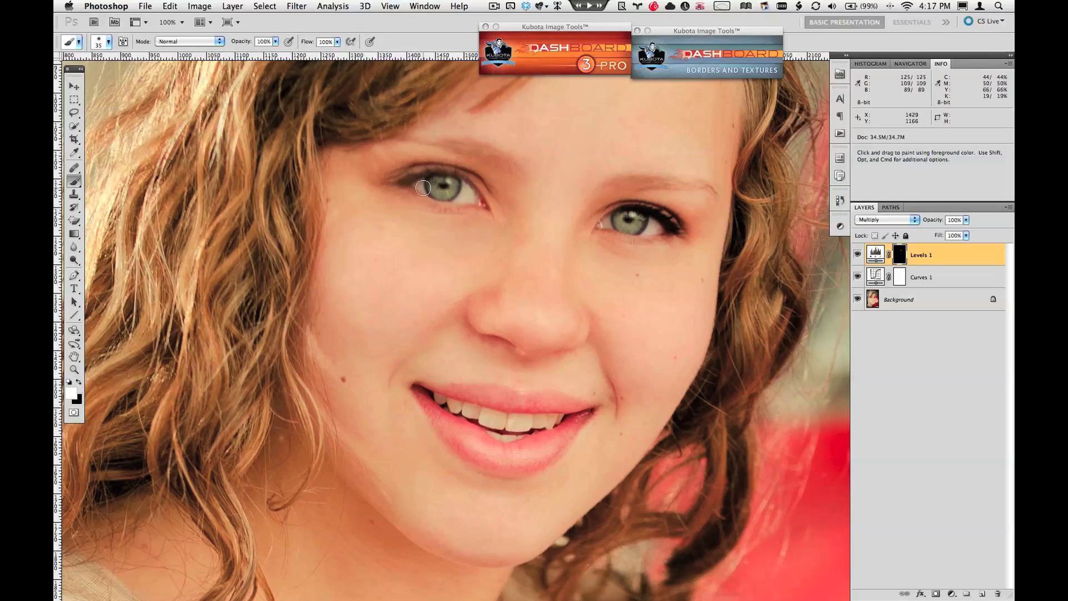
pyautogui.moveTo(396, 183)
pyautogui.mouseDown()
pyautogui.moveTo(449, 167)
pyautogui.moveTo(483, 191)
pyautogui.mouseUp()
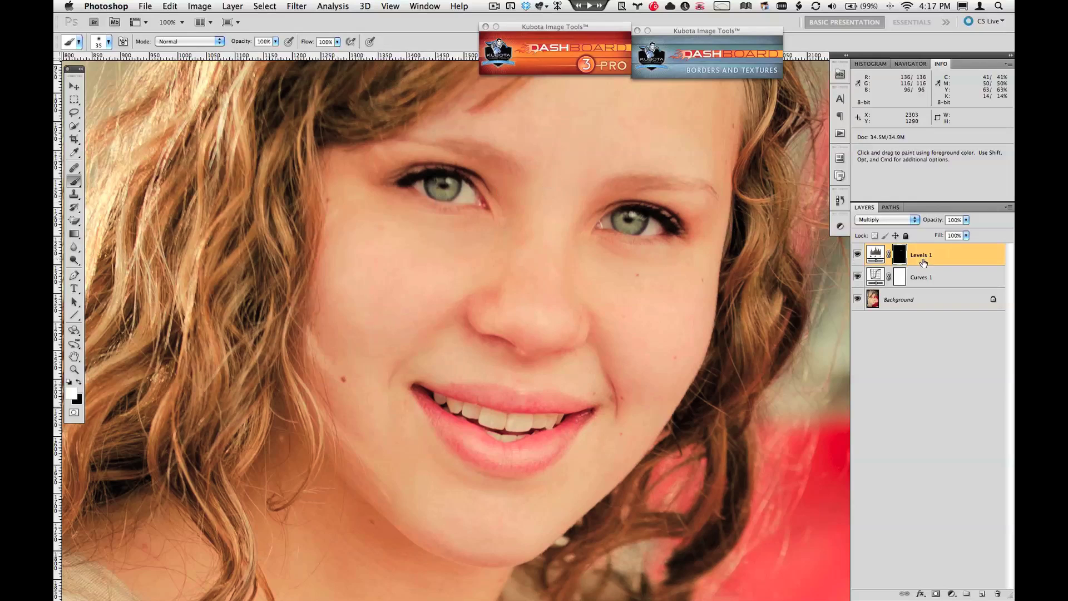
# Lower the Levels layer's opacity to 32% and compare the eyes with the layer hidden and shown
pyautogui.moveTo(936, 222); pyautogui.dragTo(910, 221)
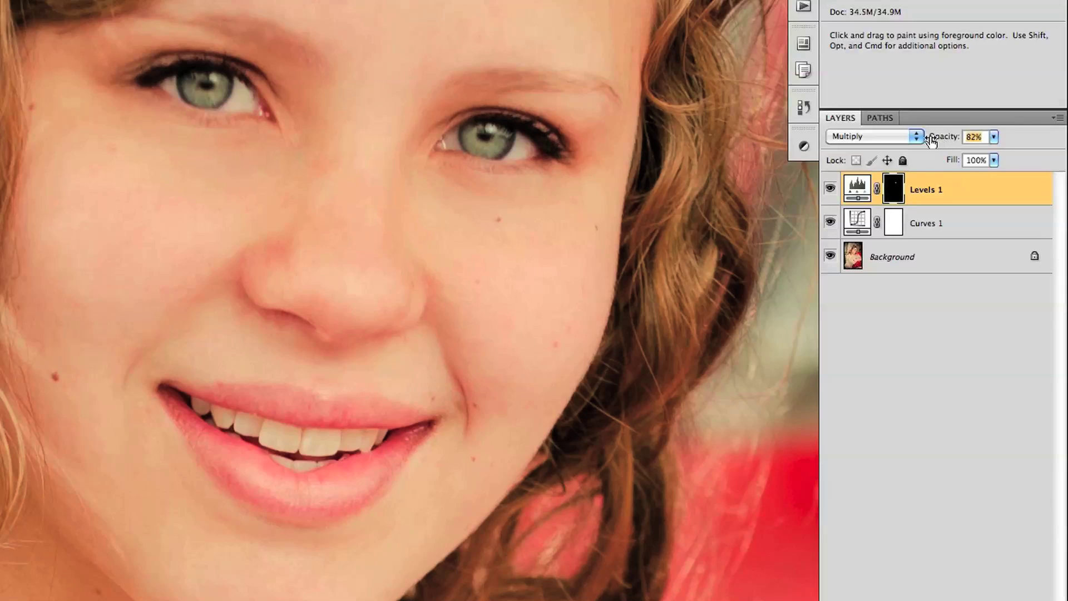
pyautogui.moveTo(909, 140); pyautogui.dragTo(893, 141)
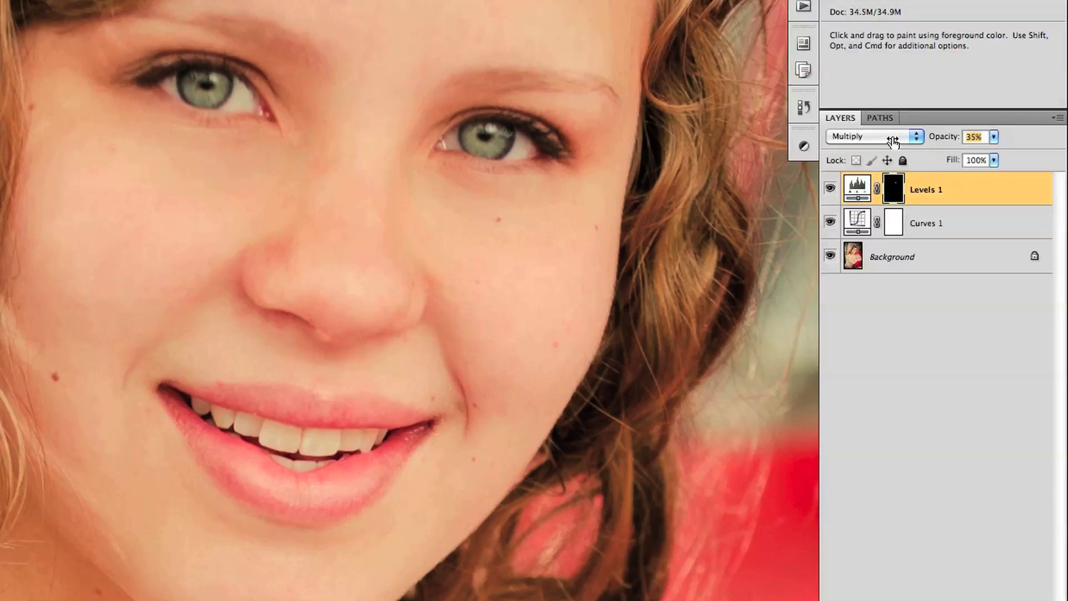
pyautogui.click(830, 188)
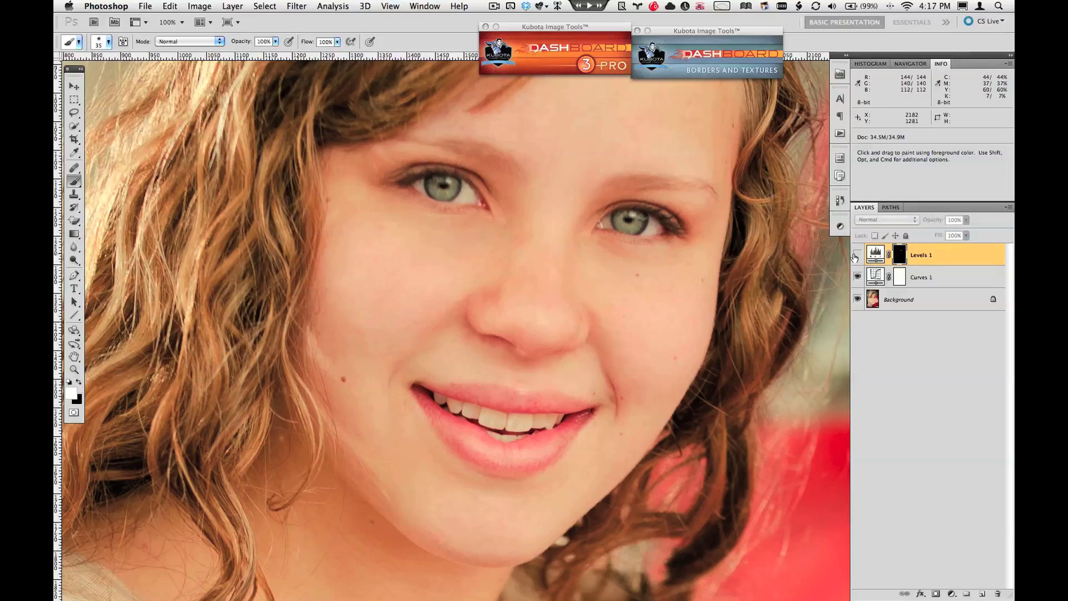
pyautogui.click(857, 254)
pyautogui.click(856, 255)
pyautogui.click(857, 255)
# Examine both eyes up close with the Levels layer hidden and shown to judge the lash darkening
pyautogui.press('super+space')
pyautogui.click(610, 232)
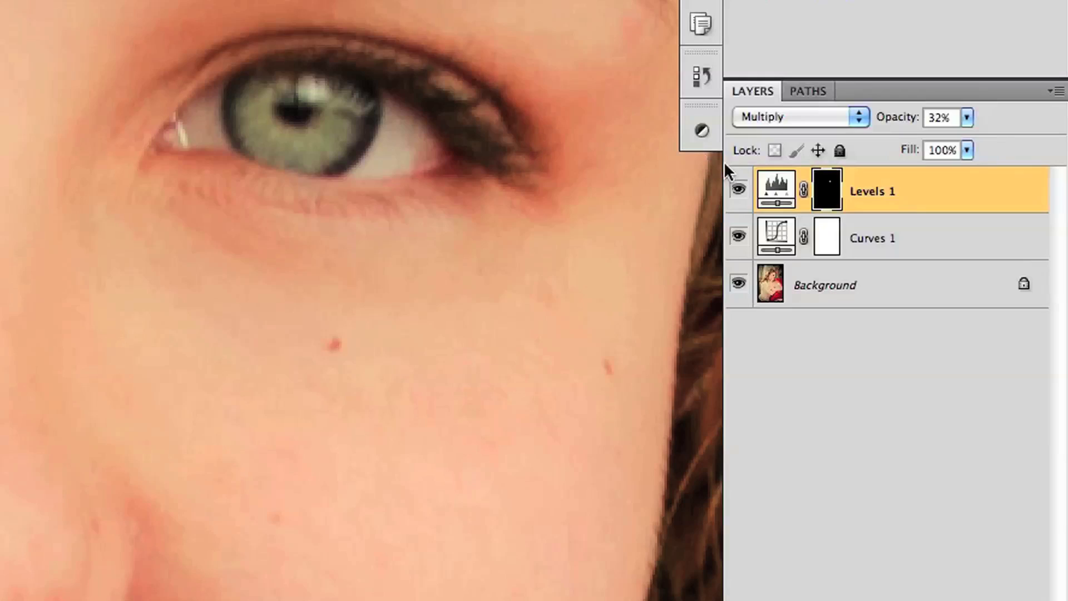
pyautogui.click(739, 192)
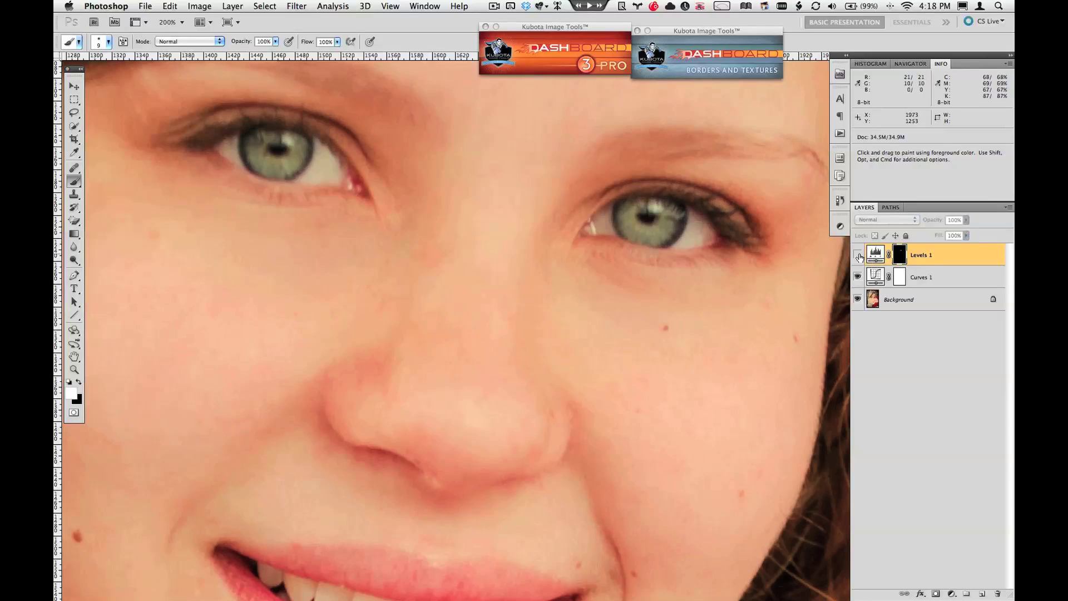
pyautogui.click(858, 255)
pyautogui.click(858, 255)
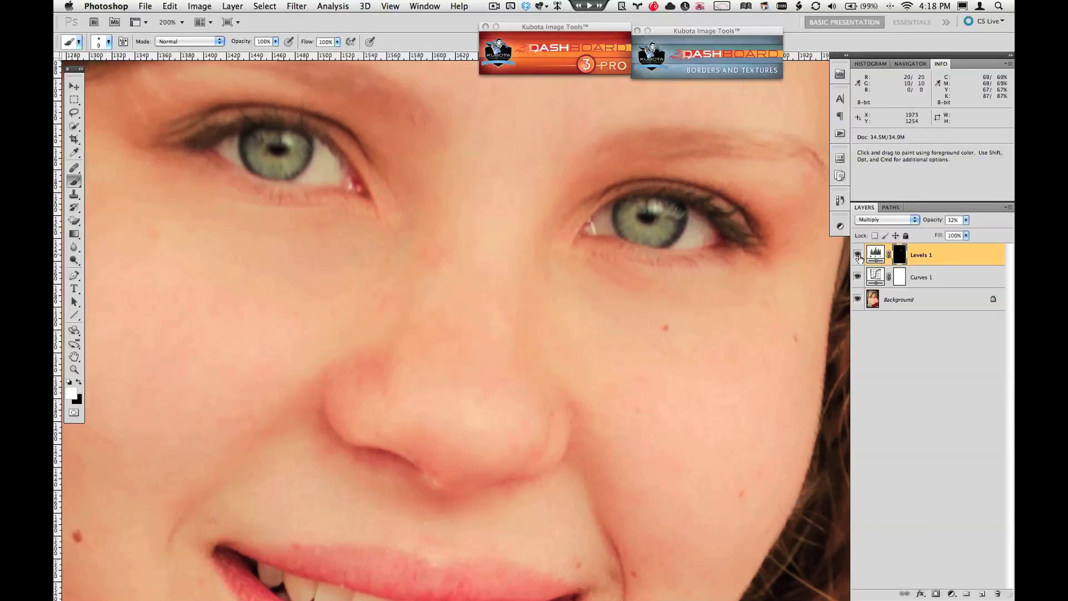
pyautogui.click(858, 255)
pyautogui.click(858, 255)
pyautogui.click(857, 255)
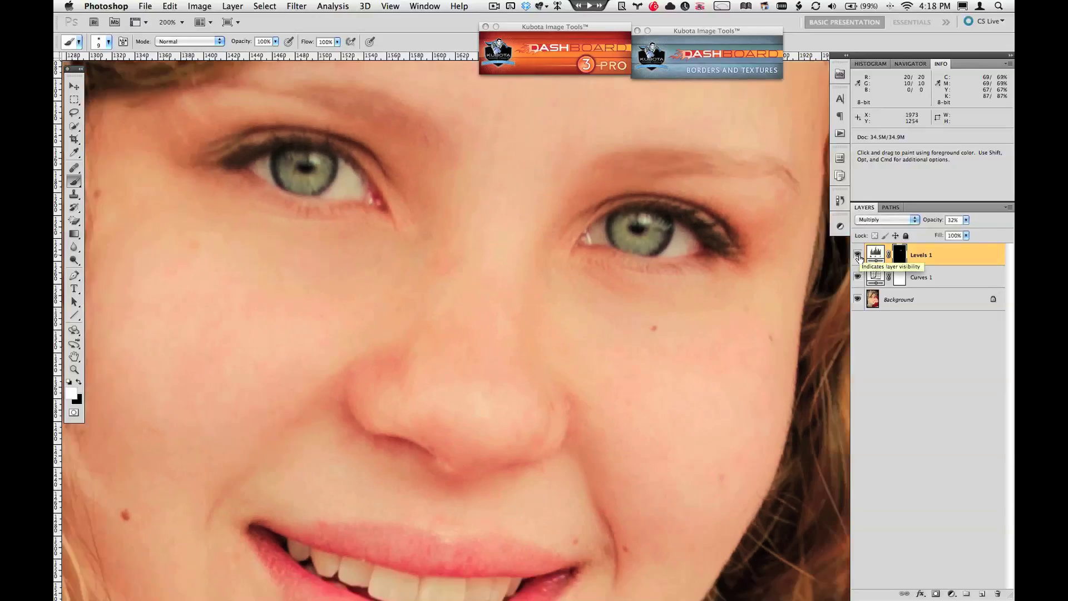
pyautogui.press('super+minus')
pyautogui.press('super+minus')
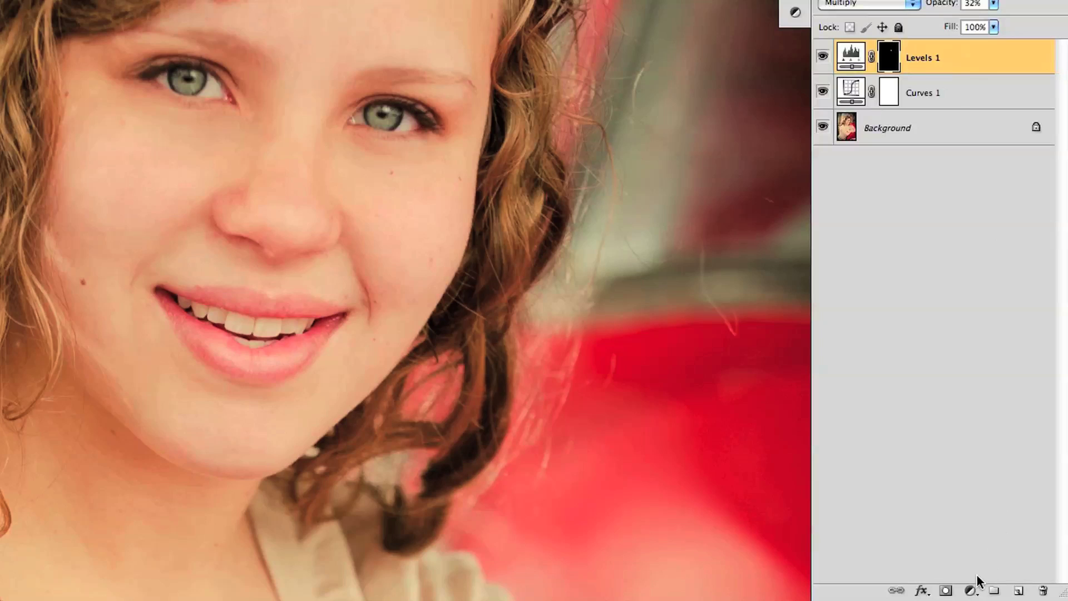
# Add a Hue/Saturation adjustment layer with Saturation at +53 and invert its mask to black
pyautogui.click(971, 591)
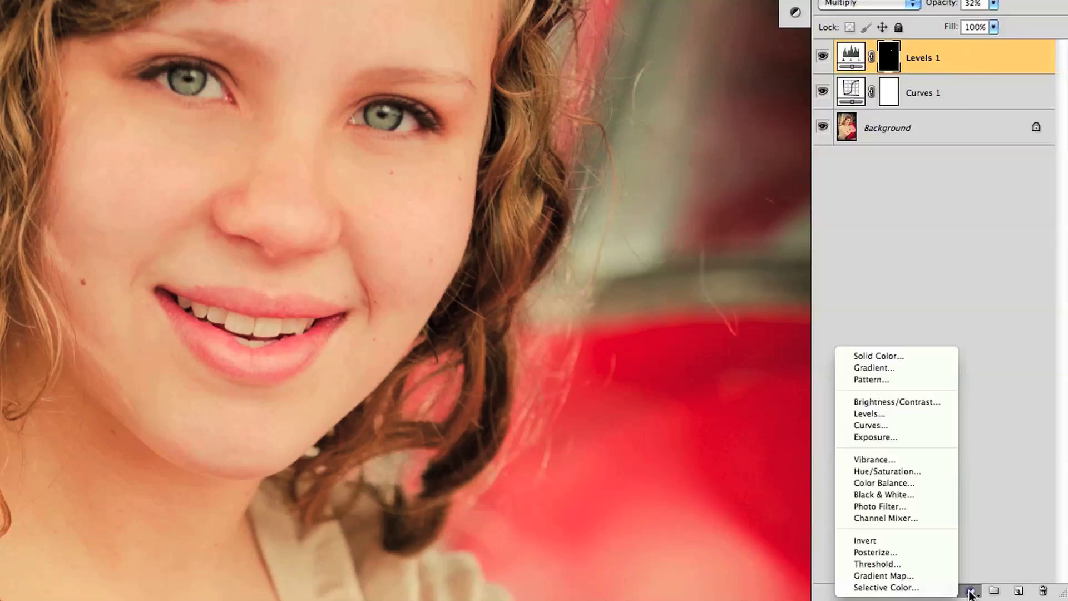
pyautogui.click(915, 471)
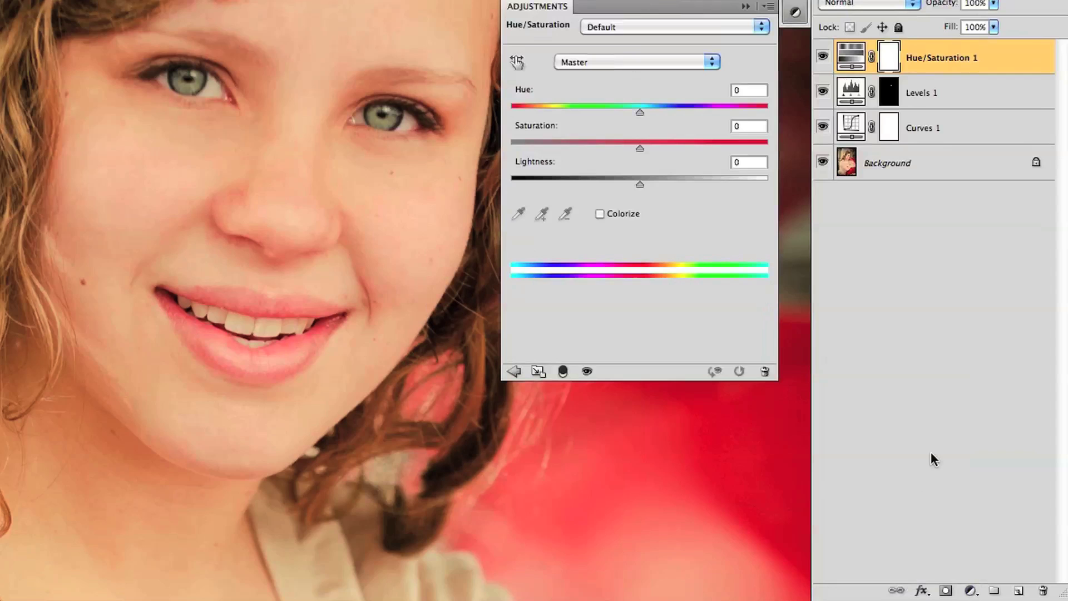
pyautogui.moveTo(640, 148); pyautogui.dragTo(690, 151)
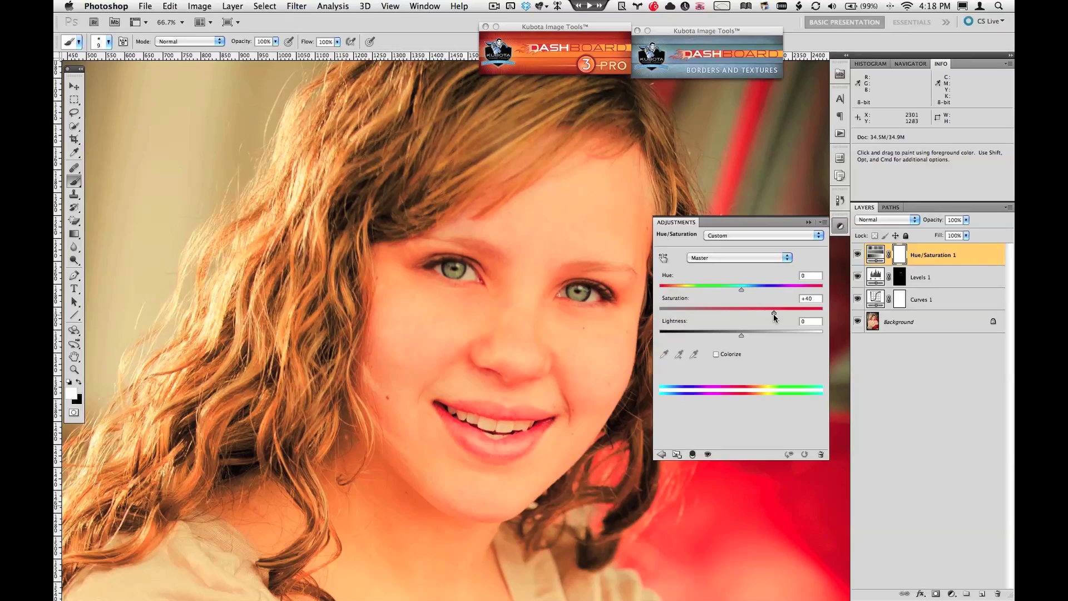
pyautogui.moveTo(774, 315); pyautogui.dragTo(781, 314)
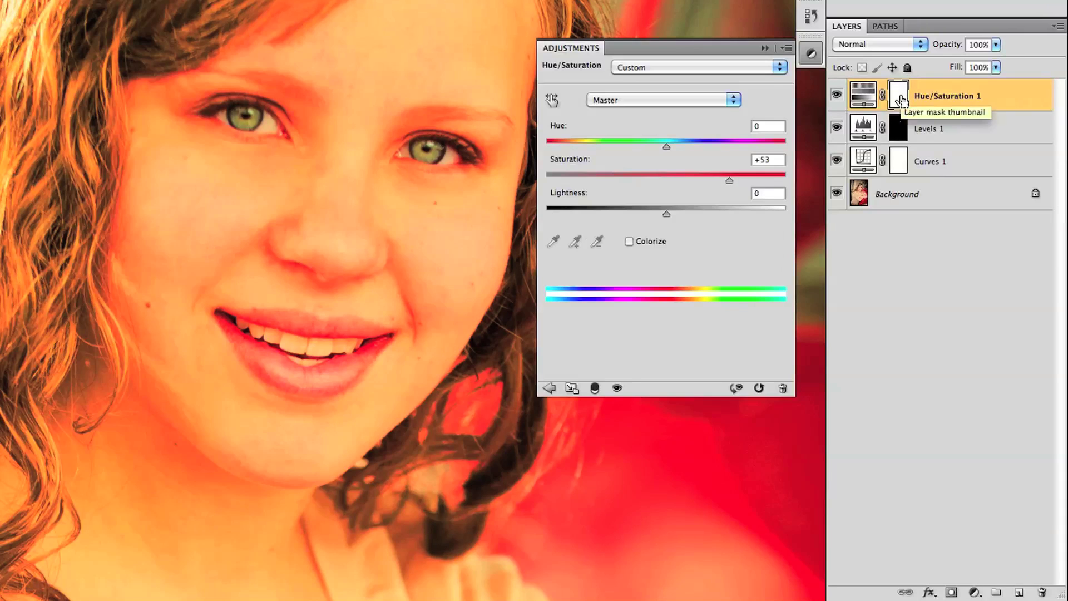
pyautogui.press('super+i')
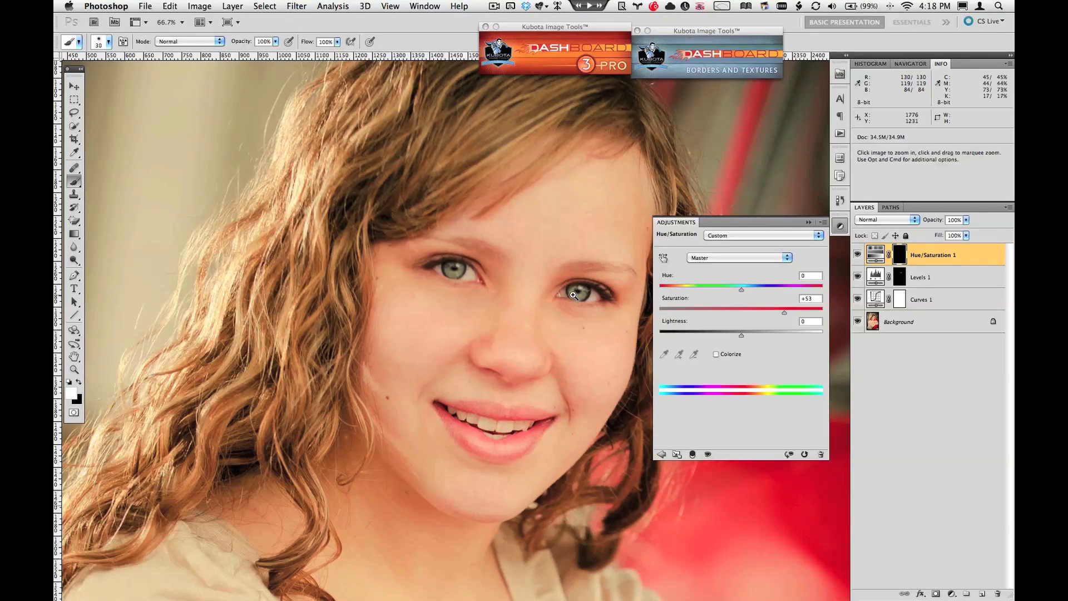
# Paint white over both irises on the Hue/Saturation mask with a size 30 brush to boost the eye color
pyautogui.keyDown('super'); pyautogui.click(573, 295); pyautogui.keyUp('super')
pyautogui.keyDown('super'); pyautogui.click(573, 296); pyautogui.keyUp('super')
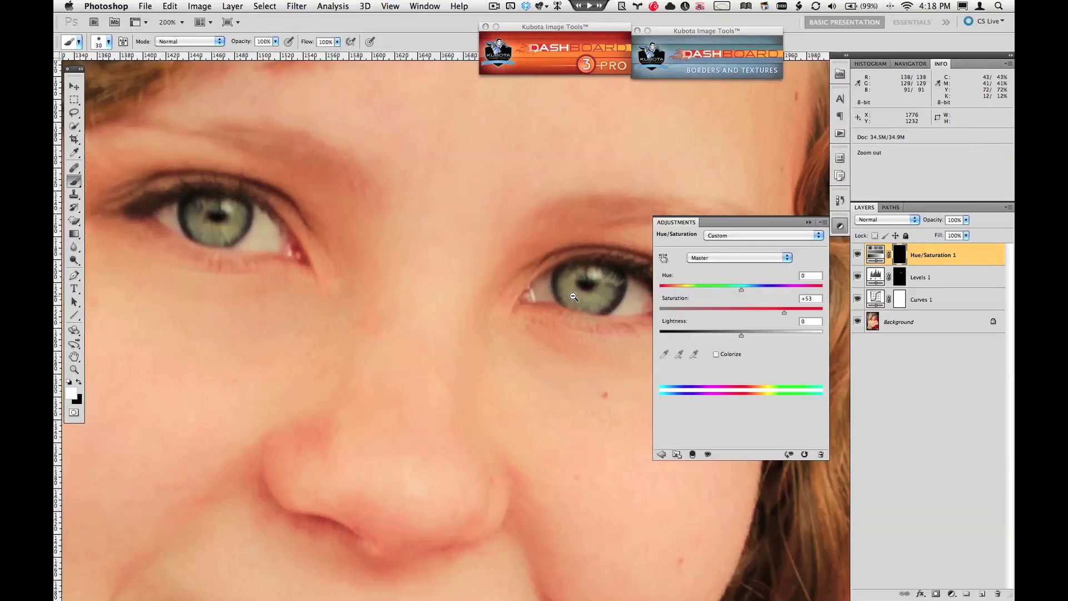
pyautogui.keyDown('alt'); pyautogui.keyDown('super'); pyautogui.click(573, 296); pyautogui.keyUp('super'); pyautogui.keyUp('alt')
pyautogui.press('super+space')
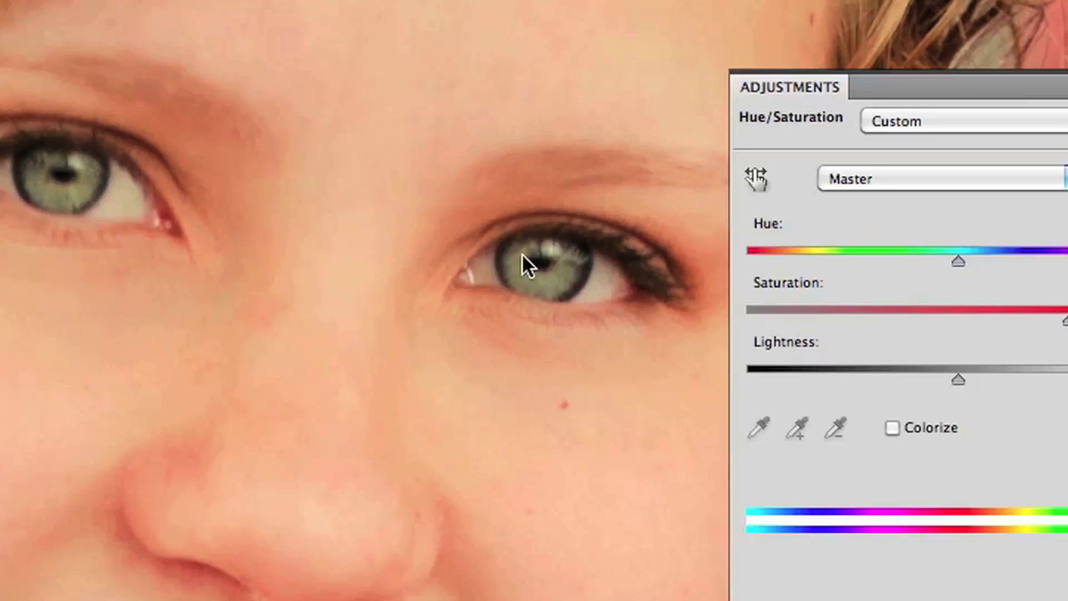
pyautogui.moveTo(571, 285)
pyautogui.mouseDown()
pyautogui.moveTo(571, 295)
pyautogui.moveTo(551, 279)
pyautogui.moveTo(562, 248)
pyautogui.mouseUp()
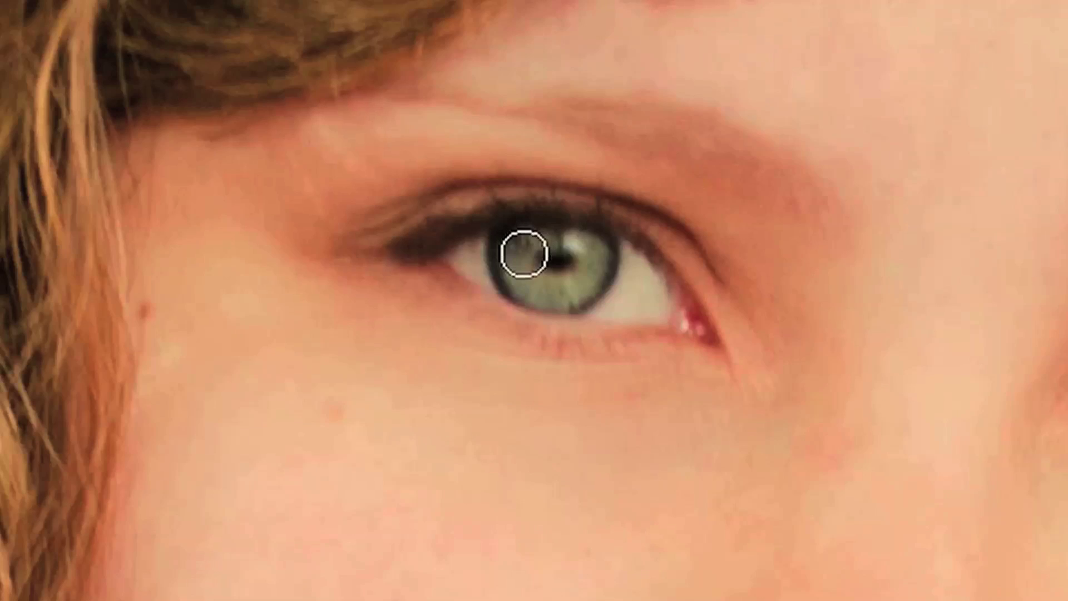
pyautogui.moveTo(524, 248)
pyautogui.mouseDown()
pyautogui.moveTo(567, 276)
pyautogui.moveTo(579, 250)
pyautogui.moveTo(520, 253)
pyautogui.moveTo(540, 284)
pyautogui.moveTo(579, 279)
pyautogui.mouseUp()
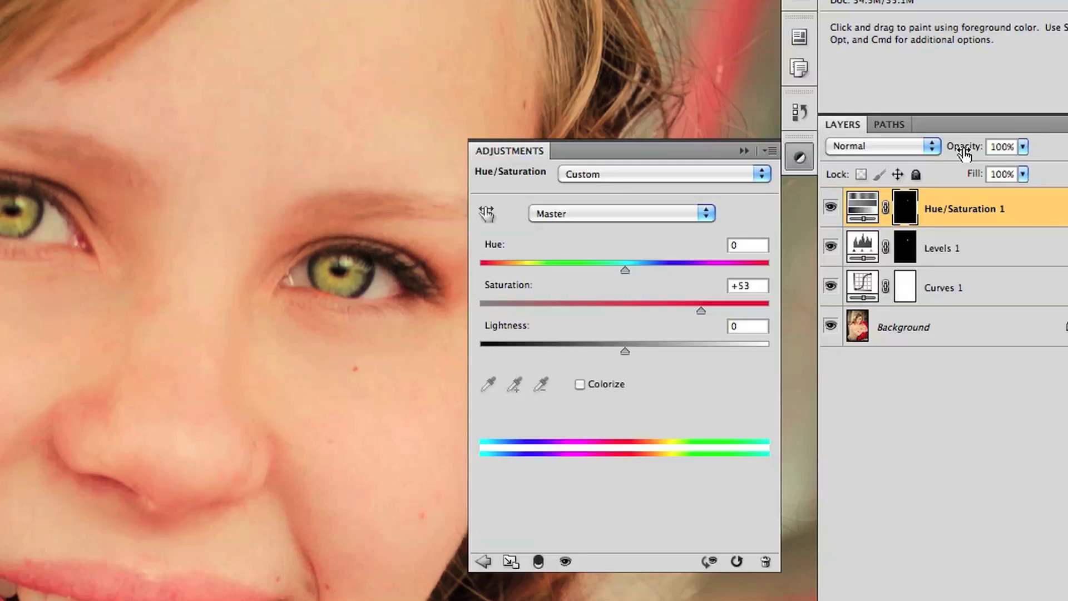
# Reduce the Hue/Saturation layer's opacity to 59%, compare the eyes with and without it, and collapse the adjustment settings
pyautogui.moveTo(973, 149); pyautogui.dragTo(934, 150)
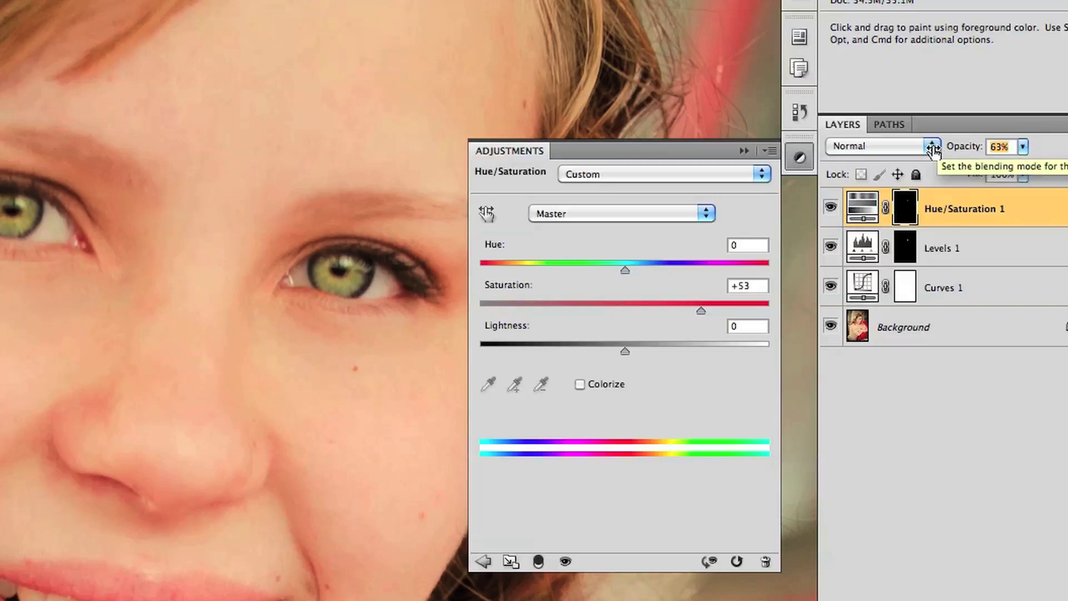
pyautogui.click(830, 208)
pyautogui.click(829, 207)
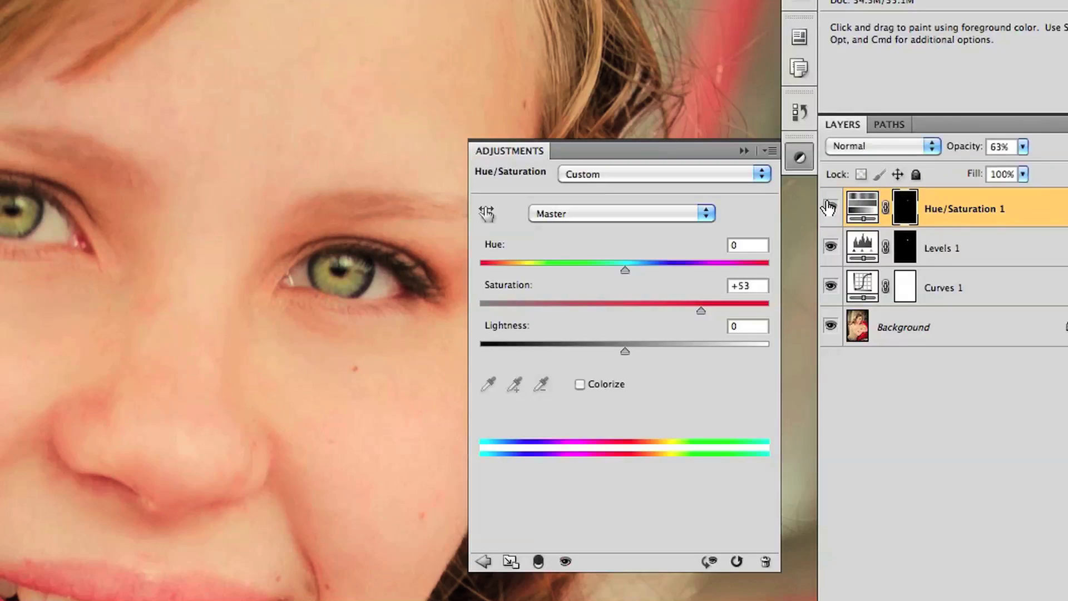
pyautogui.click(830, 207)
pyautogui.click(829, 208)
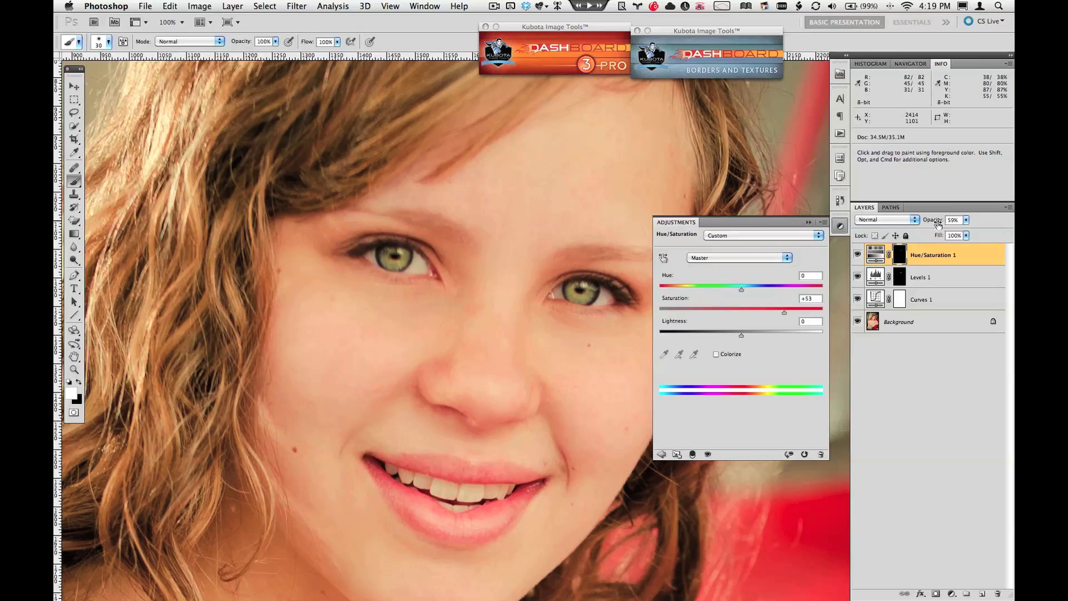
pyautogui.click(840, 226)
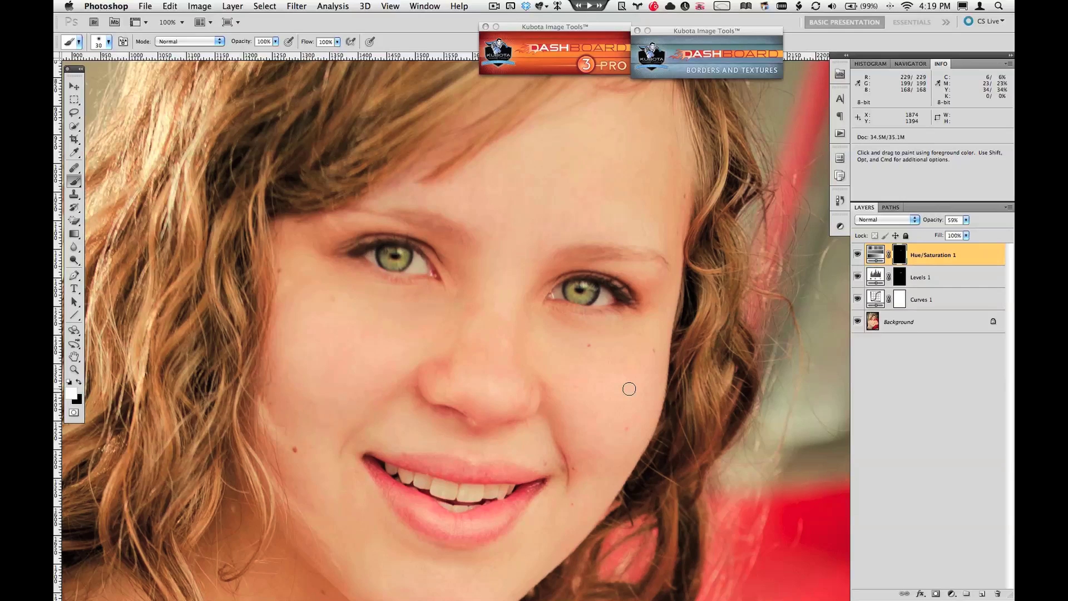
# Run the Doll Face effect from Dashboard 3 Pro and expand its layer group to inspect the two softening layers
pyautogui.click(516, 55)
pyautogui.click(524, 144)
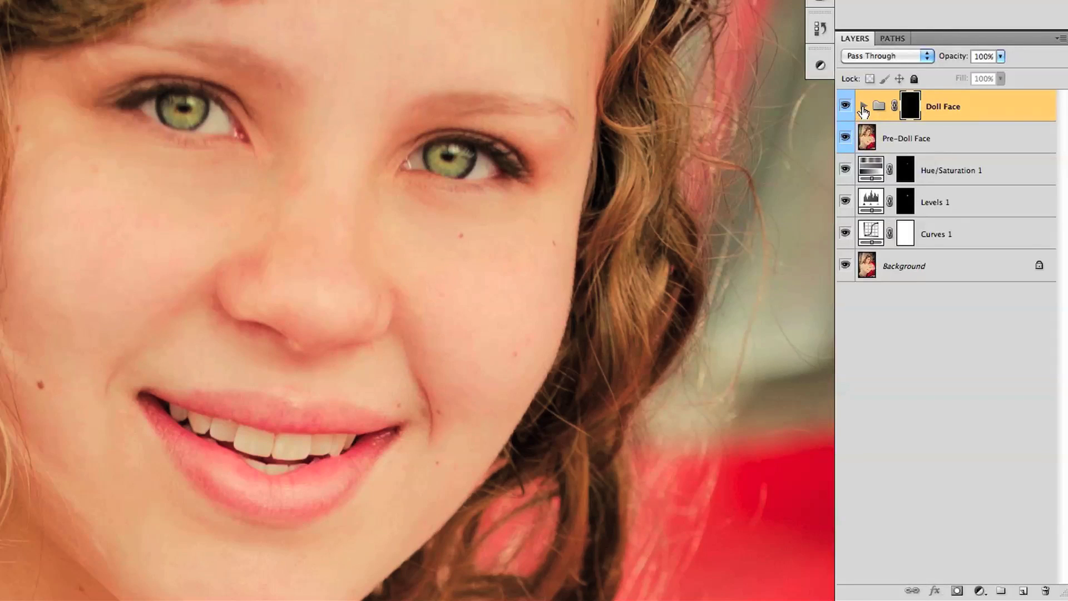
pyautogui.click(862, 107)
pyautogui.click(961, 175)
pyautogui.click(951, 152)
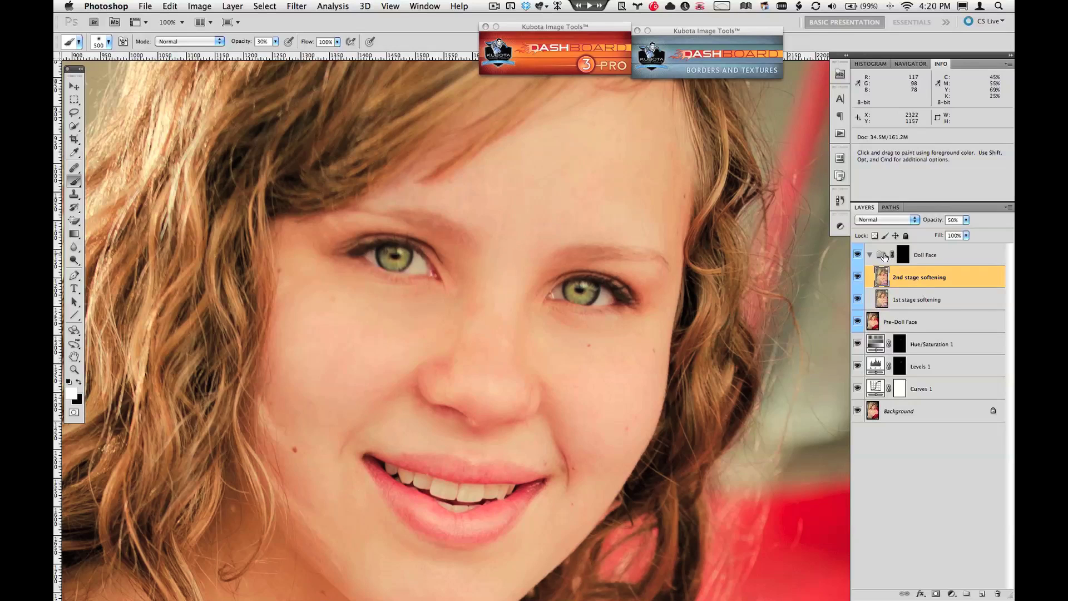
# Paint white on the Doll Face group's mask over the facial skin with a size 100 brush at 30% opacity
pyautogui.click(882, 256)
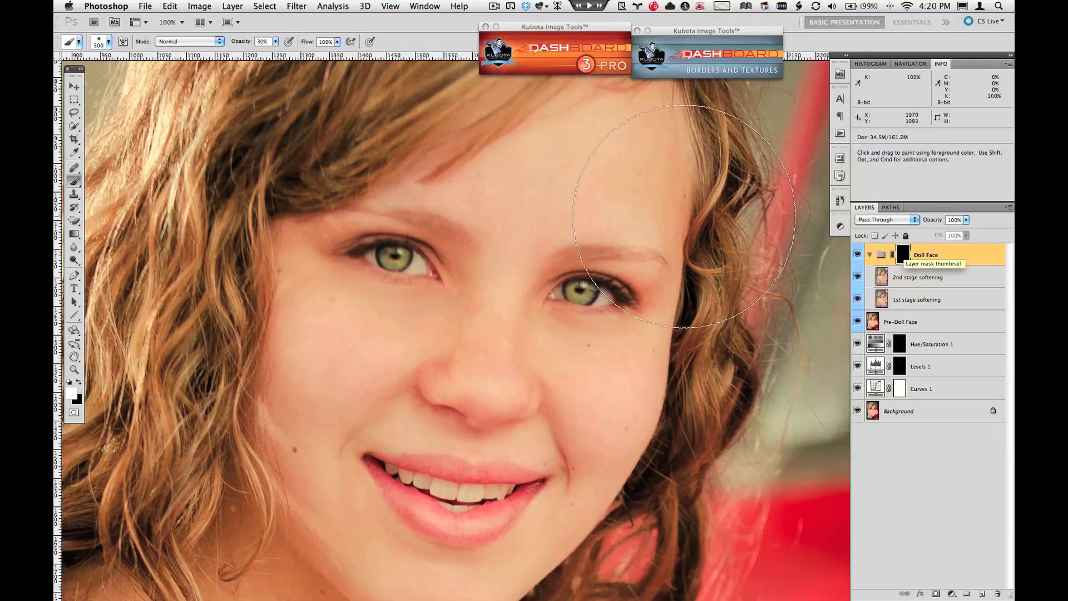
pyautogui.press('[')
pyautogui.scroll(1, 599, 230)
pyautogui.press('[')
pyautogui.press('[')
pyautogui.press('[')
pyautogui.press('[')
pyautogui.press('[')
pyautogui.press('[')
pyautogui.press('[')
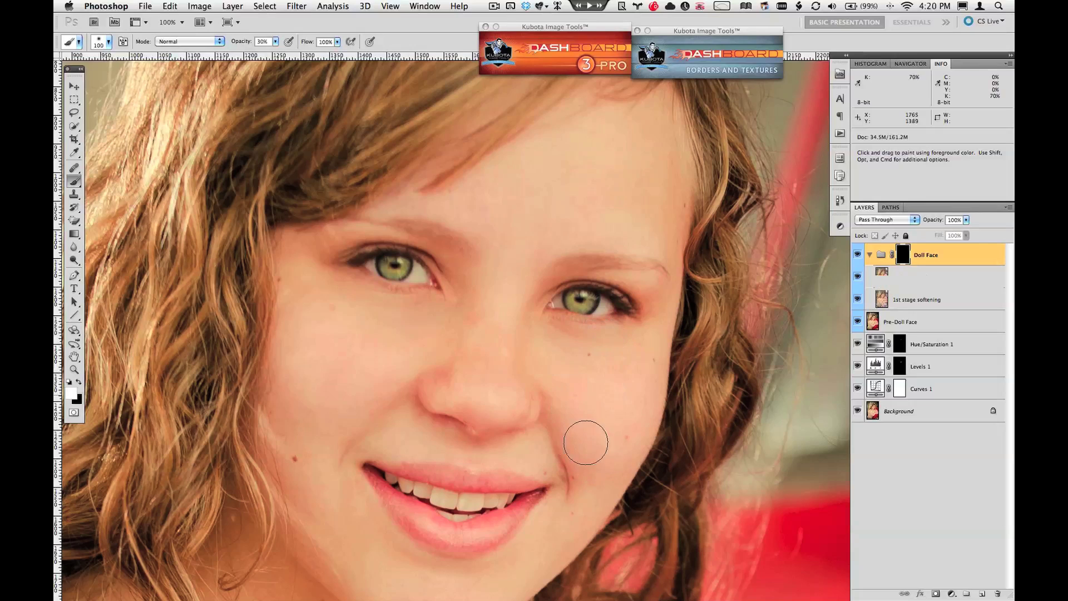
pyautogui.moveTo(528, 361)
pyautogui.mouseDown()
pyautogui.moveTo(504, 382)
pyautogui.moveTo(492, 337)
pyautogui.moveTo(499, 304)
pyautogui.moveTo(494, 397)
pyautogui.moveTo(518, 398)
pyautogui.moveTo(472, 403)
pyautogui.moveTo(437, 378)
pyautogui.mouseUp()
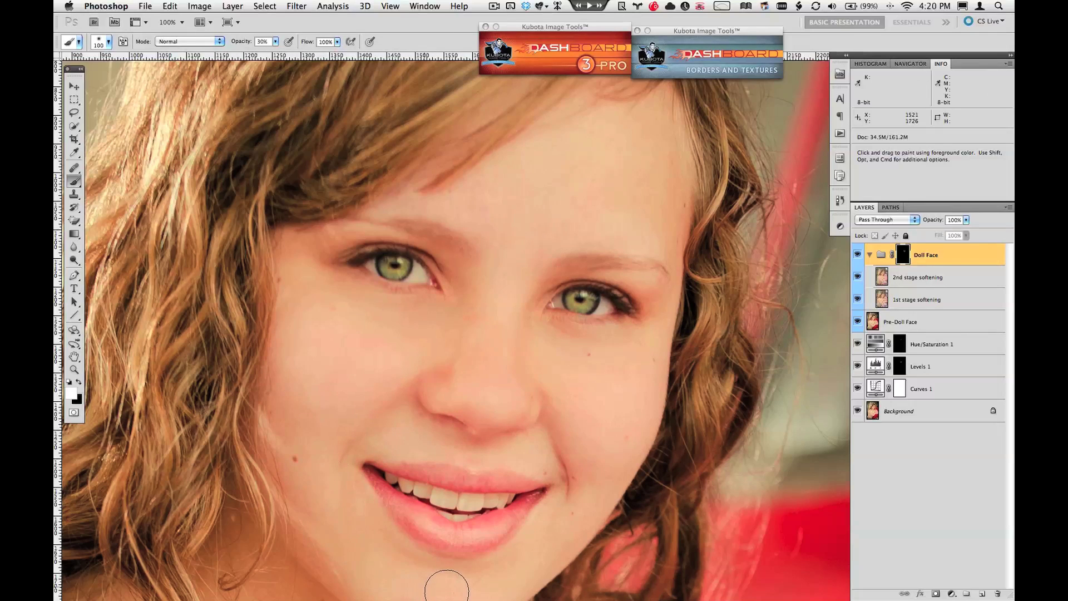
pyautogui.moveTo(436, 574); pyautogui.dragTo(441, 489)
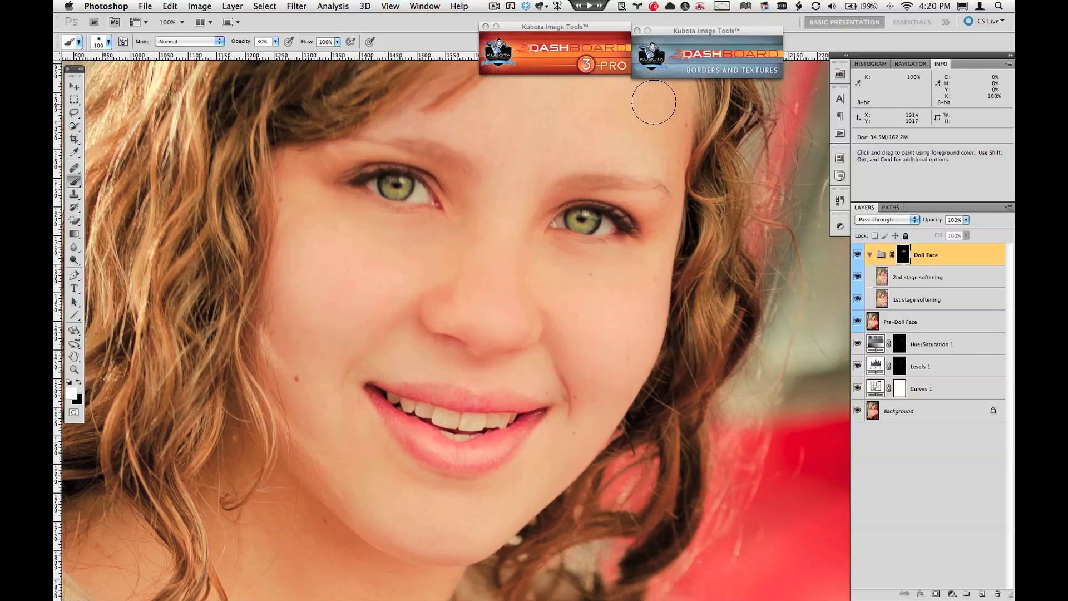
pyautogui.scroll(3, 650, 164)
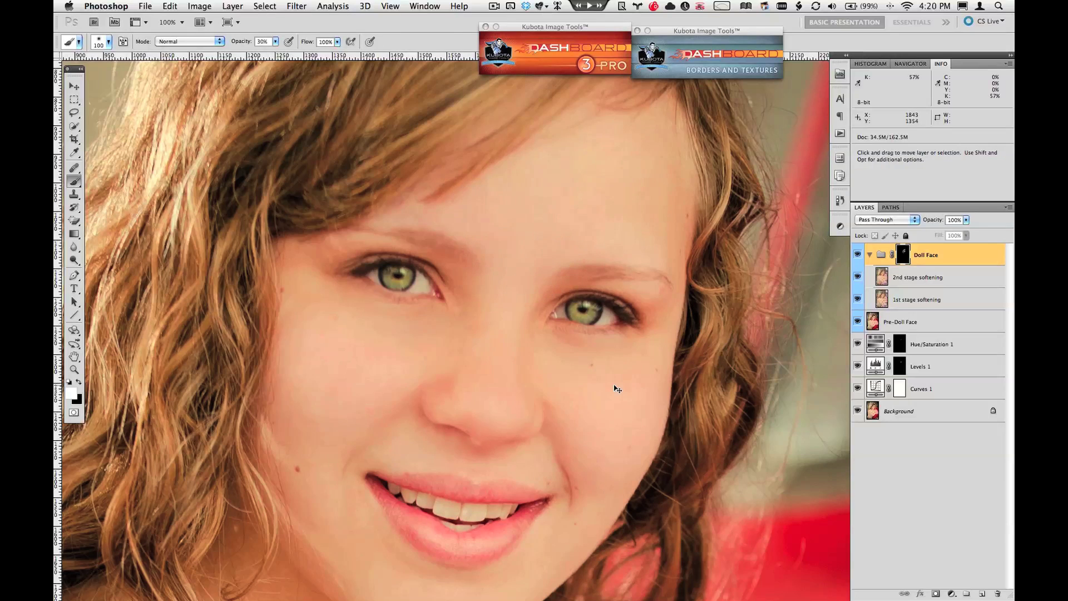
# Compare the whole portrait with the Doll Face group hidden and shown, and collapse the group
pyautogui.press('super+0')
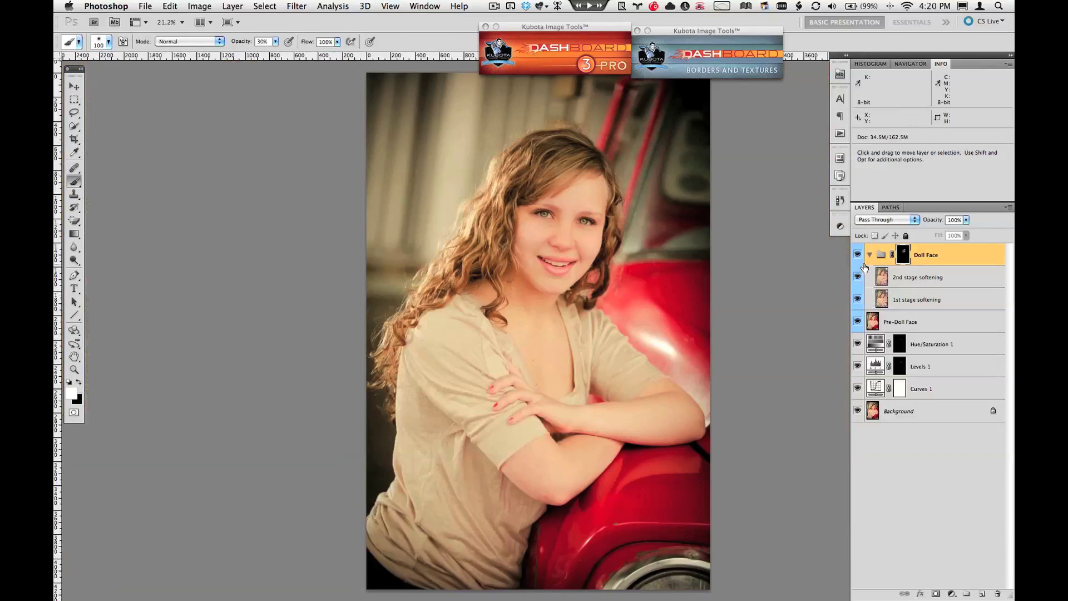
pyautogui.press('super+equal')
pyautogui.press('super+equal')
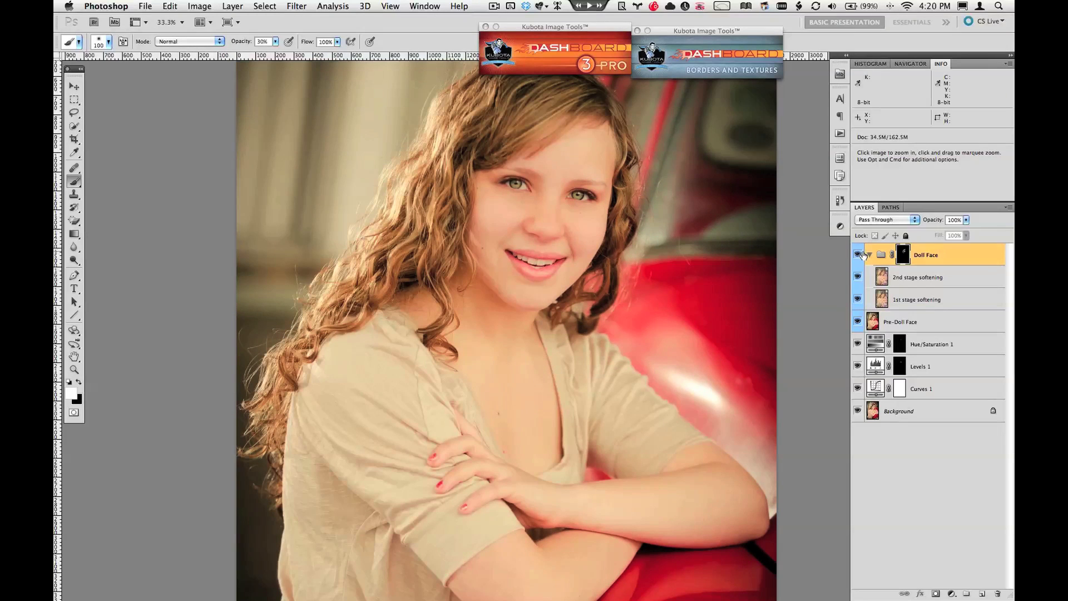
pyautogui.click(859, 254)
pyautogui.click(858, 253)
pyautogui.click(858, 254)
pyautogui.click(859, 254)
pyautogui.click(858, 254)
pyautogui.click(858, 254)
pyautogui.click(869, 254)
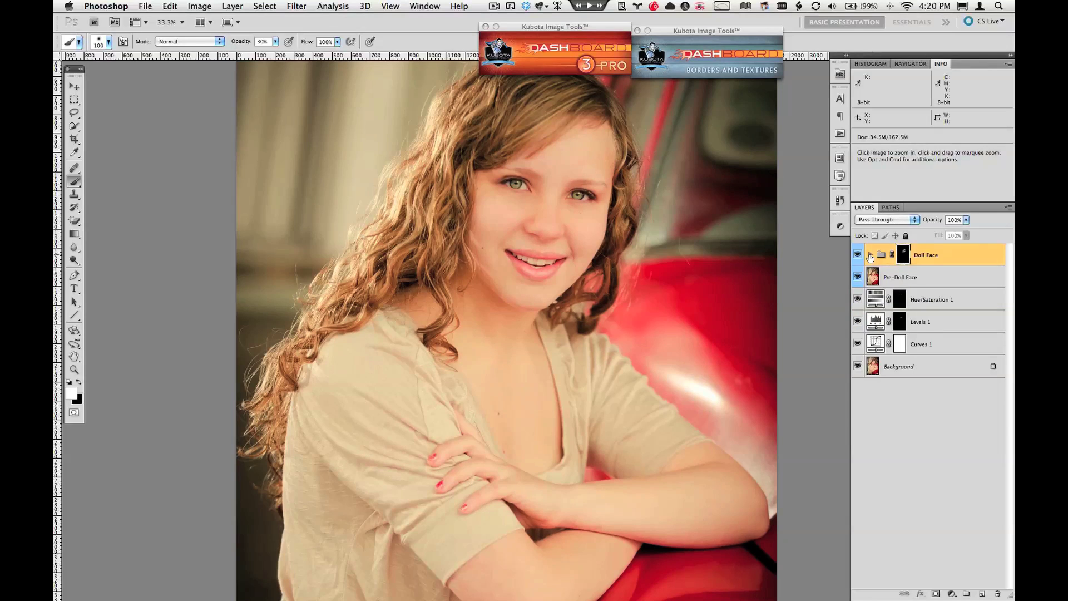
pyautogui.press('super+minus')
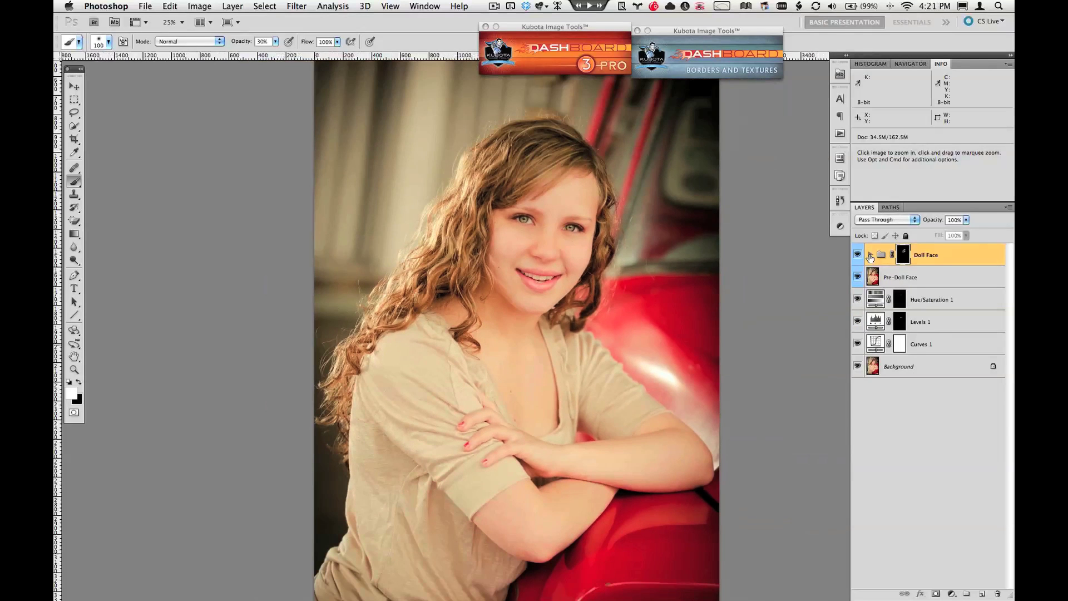